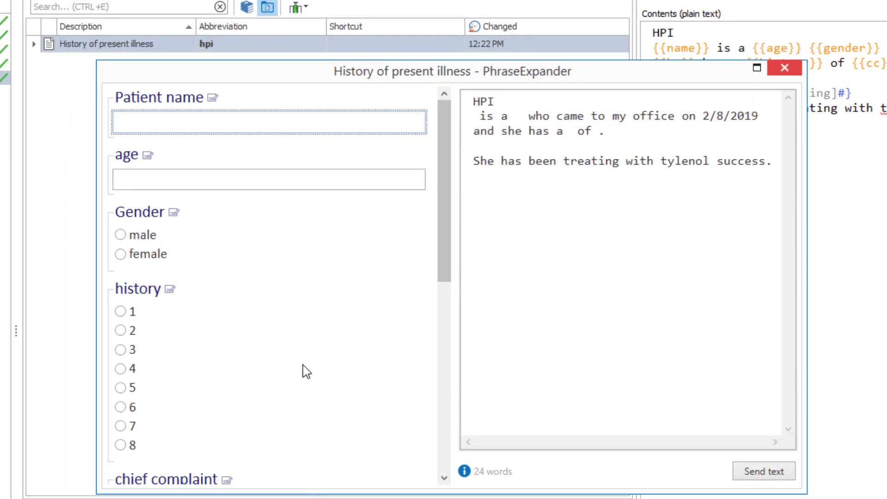
# Enter the patient's name, age 35, male, 3-day history, with sore throat and cough as complaints.
pyautogui.write('John')
pyautogui.press('Tab')
pyautogui.write('35')
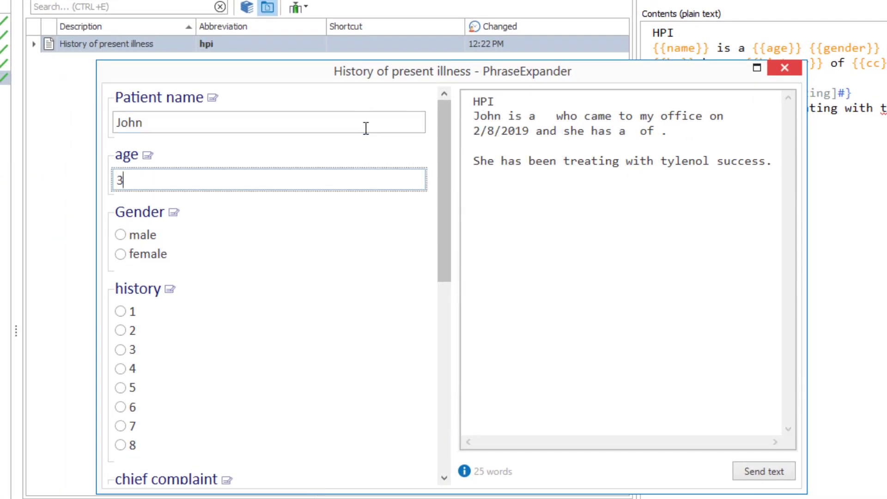
pyautogui.click(133, 235)
pyautogui.click(131, 352)
pyautogui.scroll(-7, 134, 360)
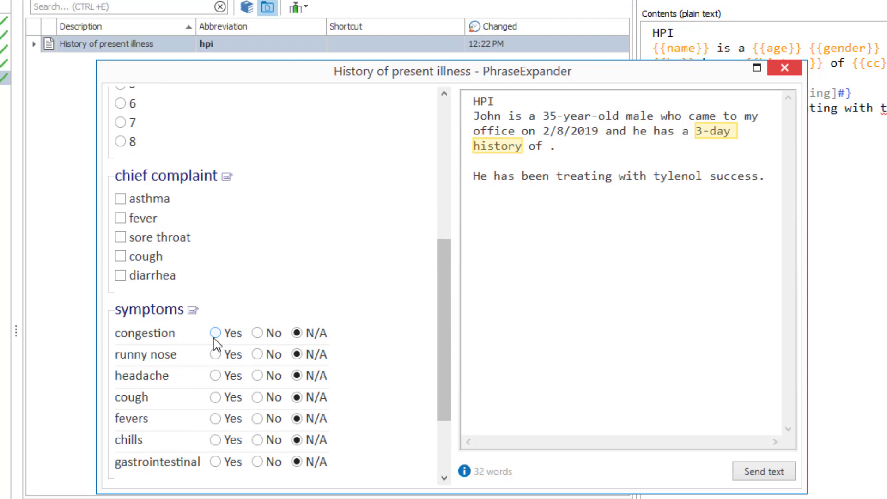
pyautogui.click(137, 200)
pyautogui.click(139, 219)
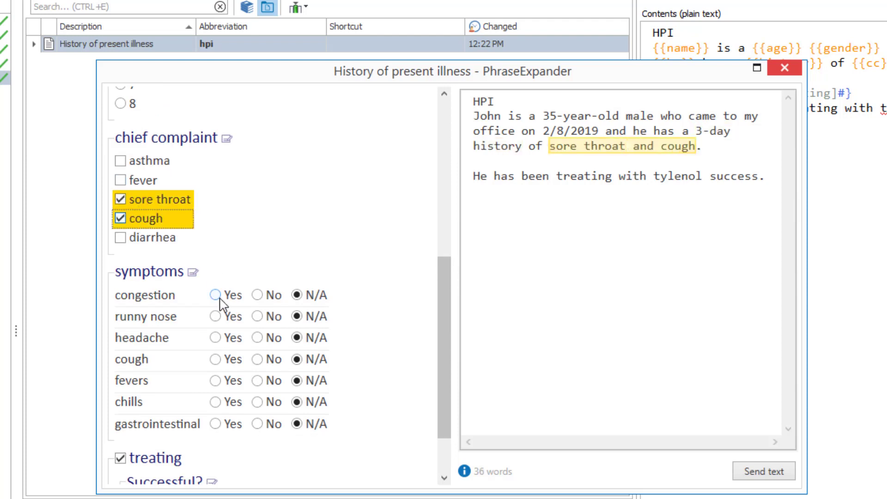
# Mark congestion, runny nose, headache and cough Yes, fevers and chills No, and treatment unsuccessful.
pyautogui.click(216, 296)
pyautogui.click(216, 317)
pyautogui.click(229, 339)
pyautogui.click(230, 360)
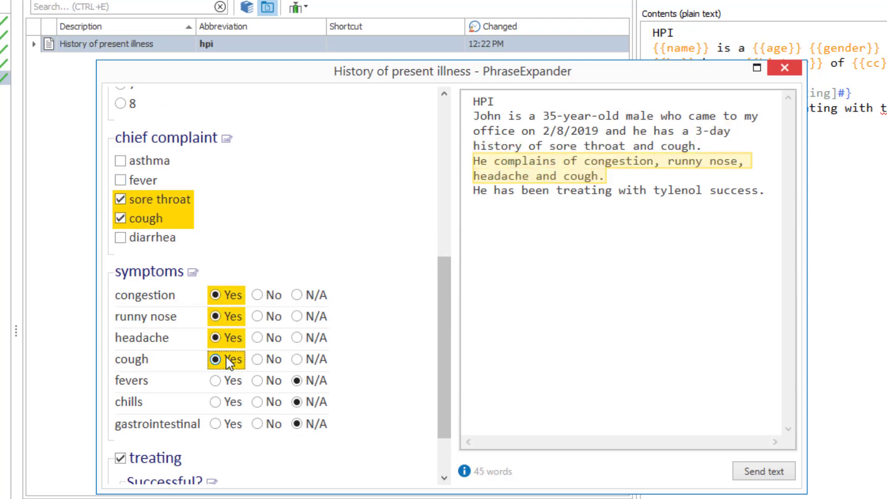
pyautogui.click(266, 381)
pyautogui.click(267, 402)
pyautogui.scroll(-2, 267, 404)
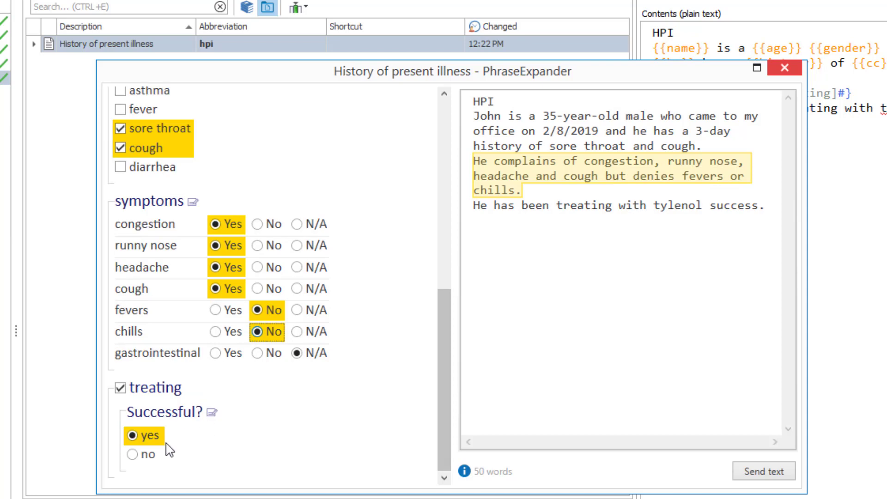
pyautogui.click(149, 455)
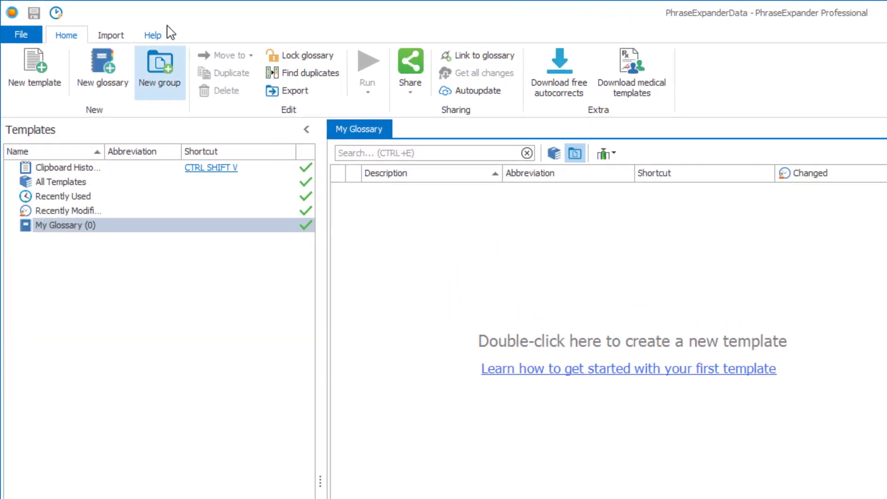
# Create a new template with the pasted HPI text, described as 'History of present illness'.
pyautogui.click(33, 68)
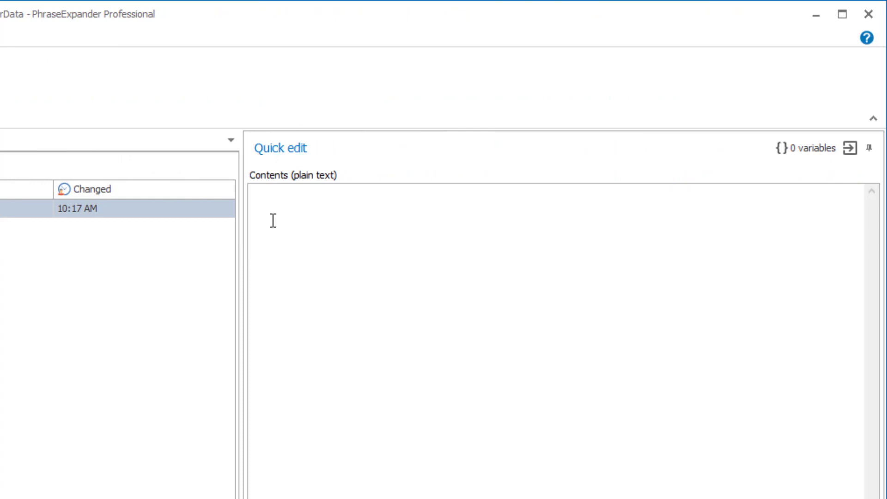
pyautogui.rightClick(274, 221)
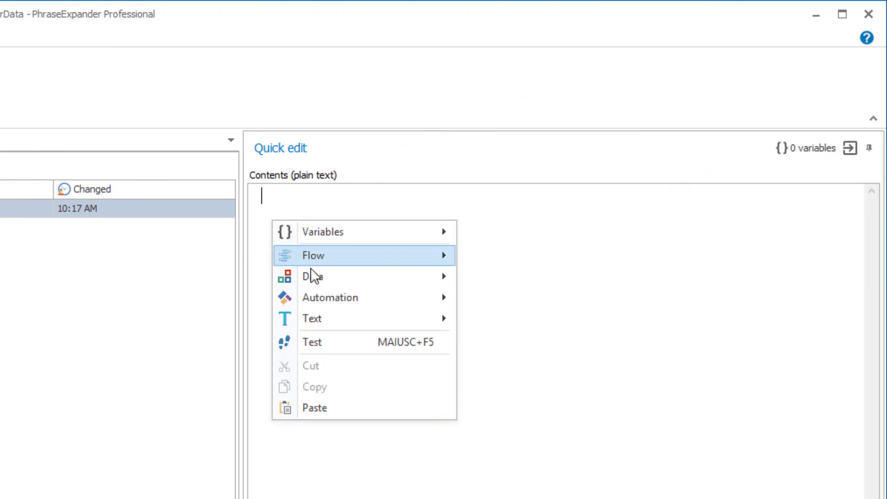
pyautogui.click(317, 406)
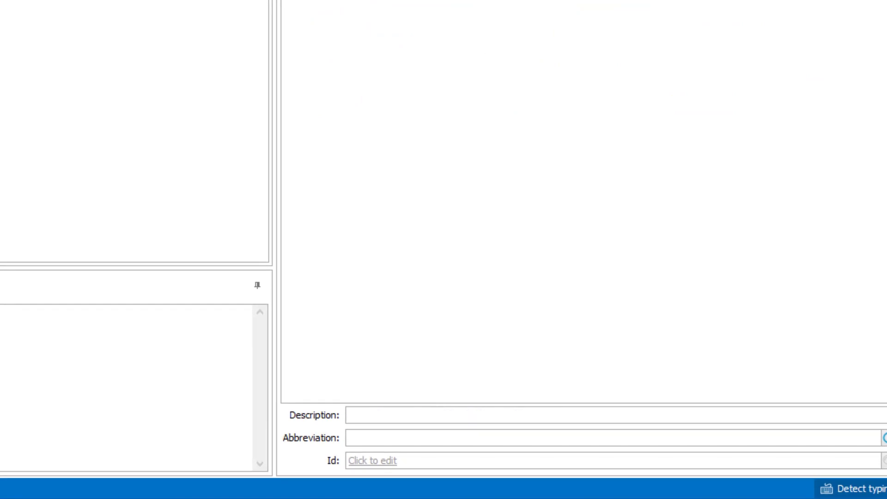
pyautogui.write('History of present il')
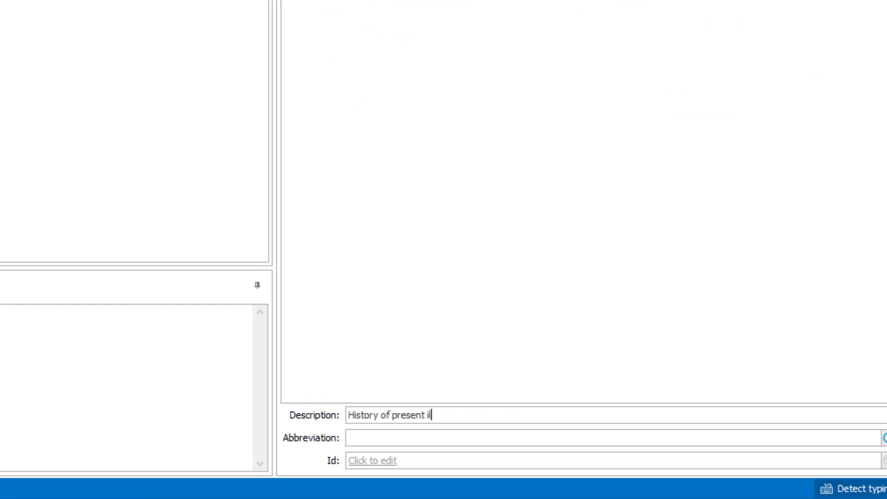
pyautogui.write('lness')
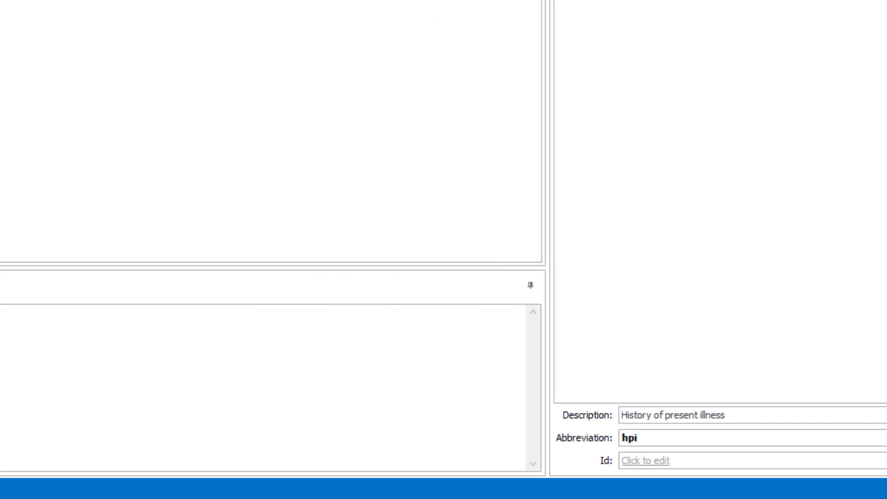
# Type hpi in the test pad and expand it into the full HPI text.
pyautogui.click(400, 347)
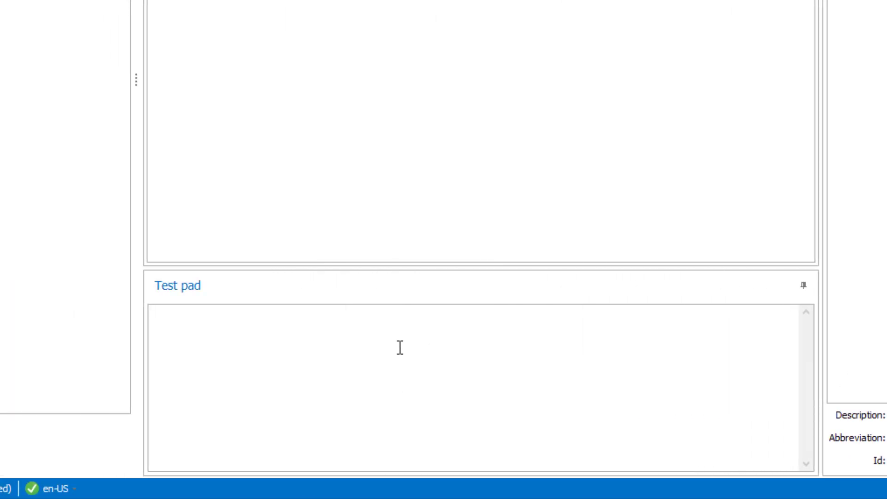
pyautogui.write('hpi')
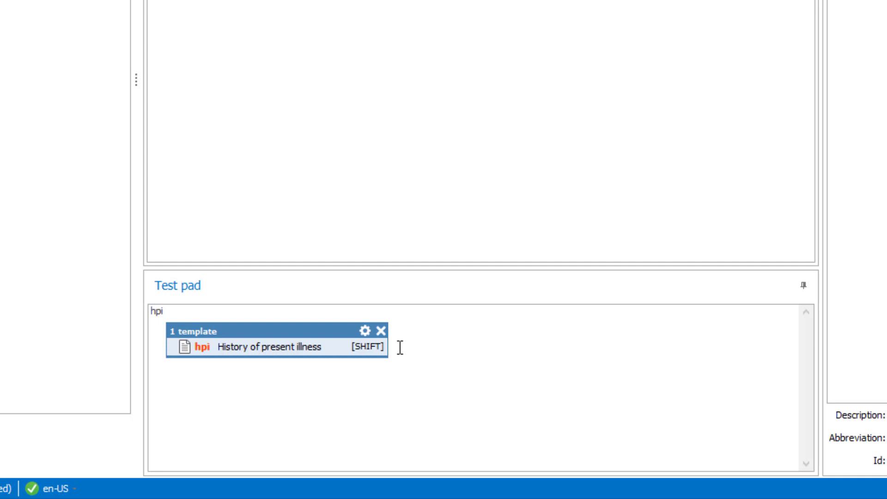
pyautogui.press('shift')
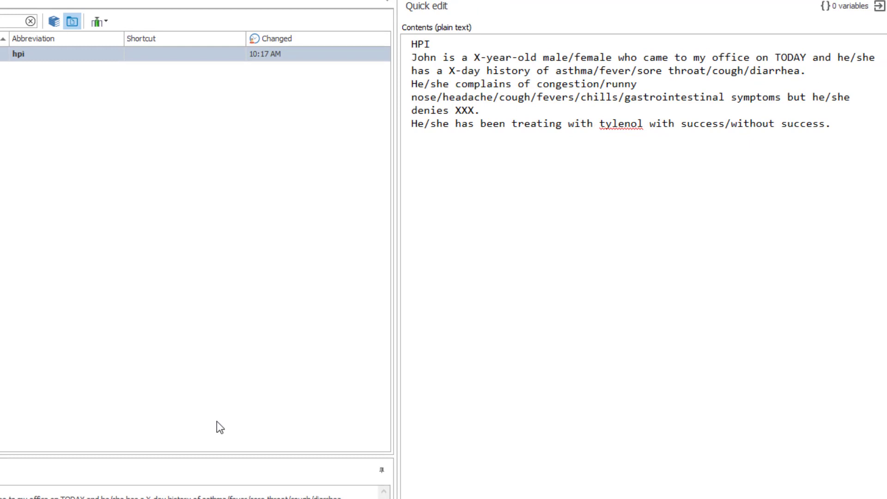
# Replace the sample patient name with a fill-in variable {{name}} labelled 'Patient name'.
pyautogui.doubleClick(424, 55)
pyautogui.rightClick(426, 57)
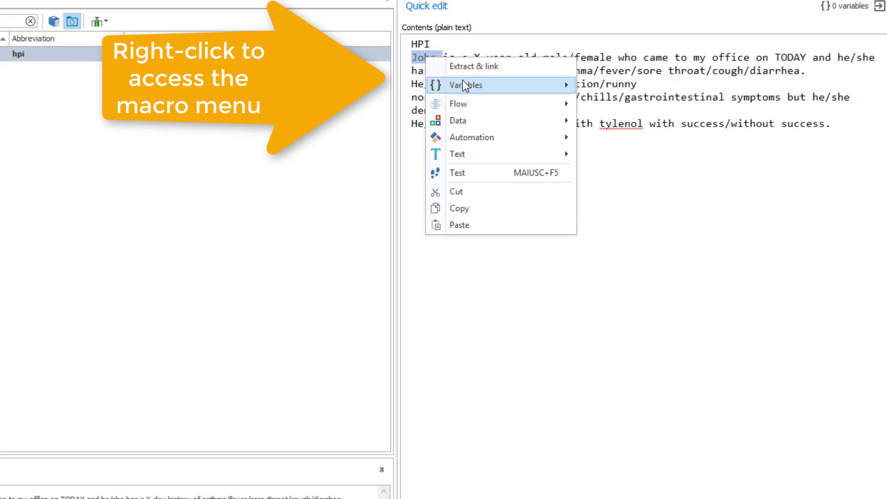
pyautogui.moveTo(441, 86)
pyautogui.click(617, 105)
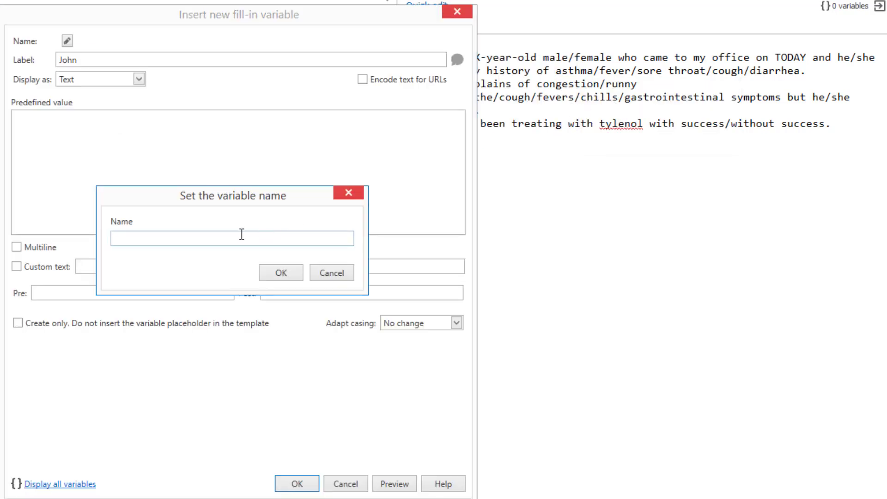
pyautogui.write('name')
pyautogui.press('Return')
pyautogui.write('Pat')
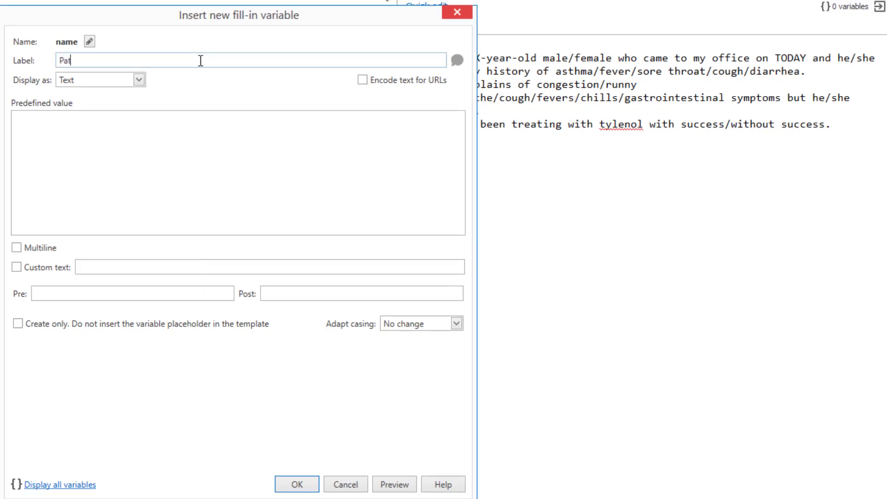
pyautogui.write('ient name')
pyautogui.click(303, 482)
pyautogui.moveTo(493, 58); pyautogui.dragTo(556, 57)
# Create an age fill-in variable for X-year-old with custom output text #SEL#-year-old.
pyautogui.rightClick(518, 60)
pyautogui.moveTo(543, 115)
pyautogui.click(706, 125)
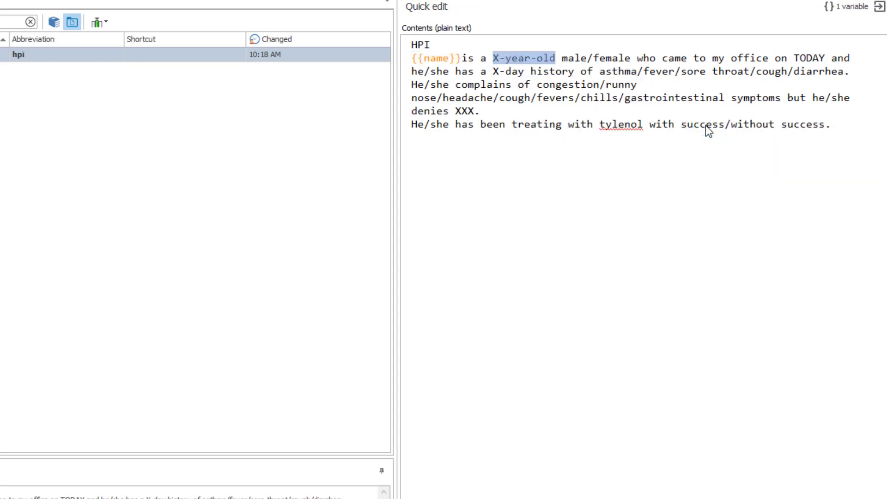
pyautogui.write('age')
pyautogui.click(280, 274)
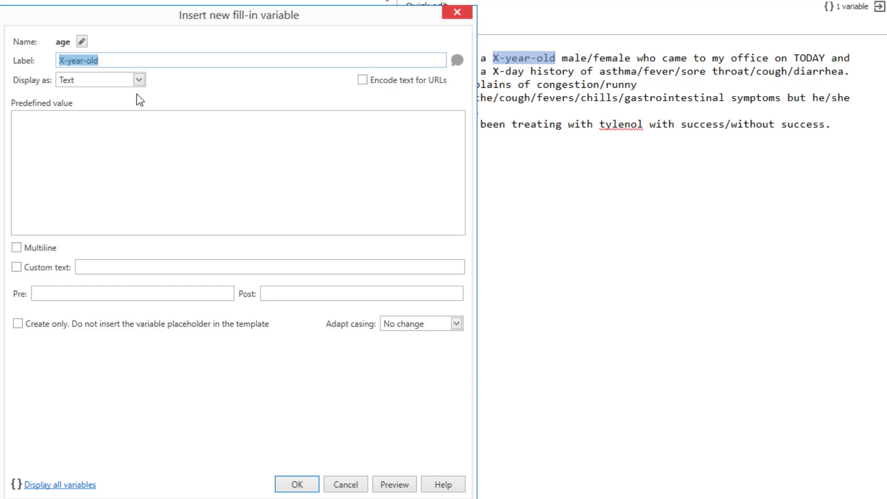
pyautogui.write('age')
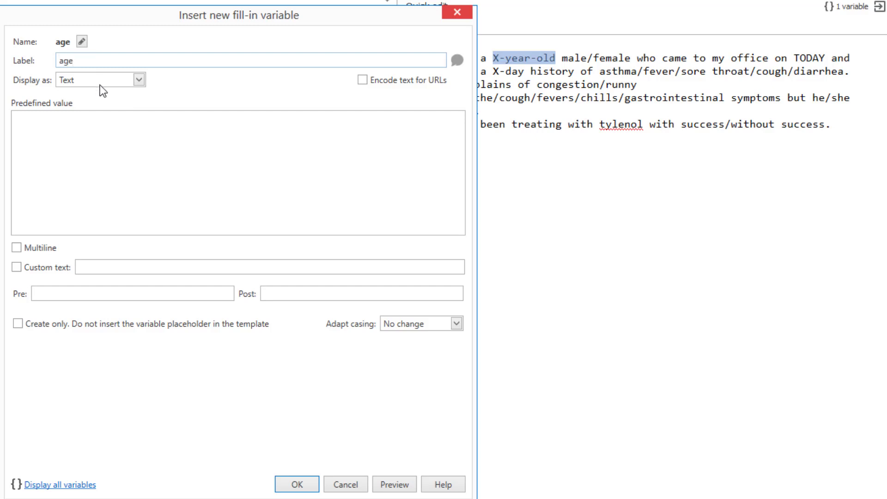
pyautogui.click(39, 269)
pyautogui.write('-year-old')
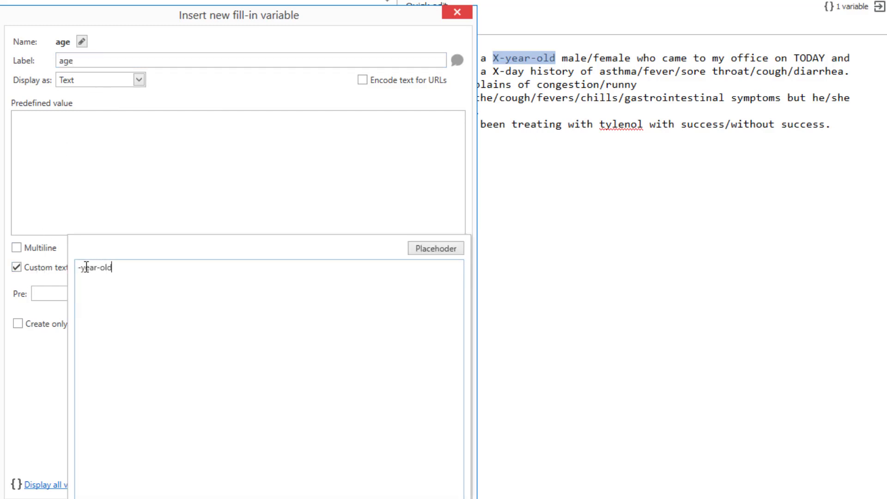
pyautogui.press('Home')
pyautogui.click(435, 249)
pyautogui.click(297, 188)
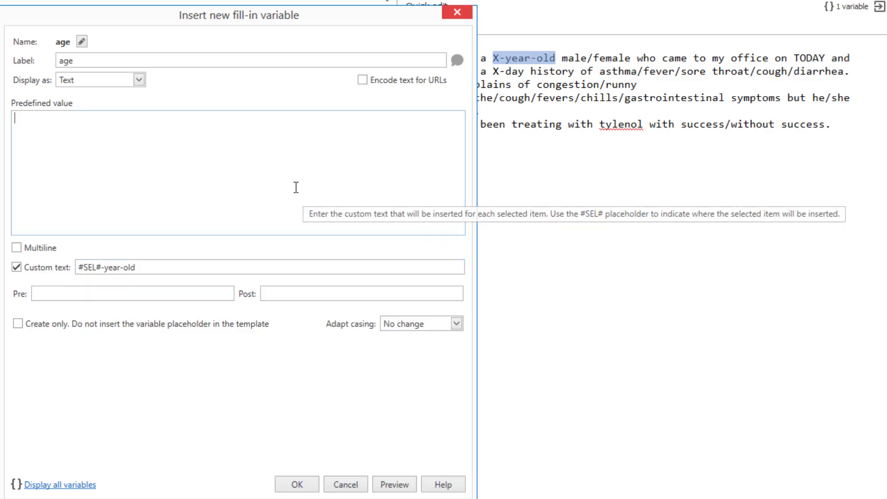
# Preview the age variable with value 5, then insert it into the template.
pyautogui.click(395, 485)
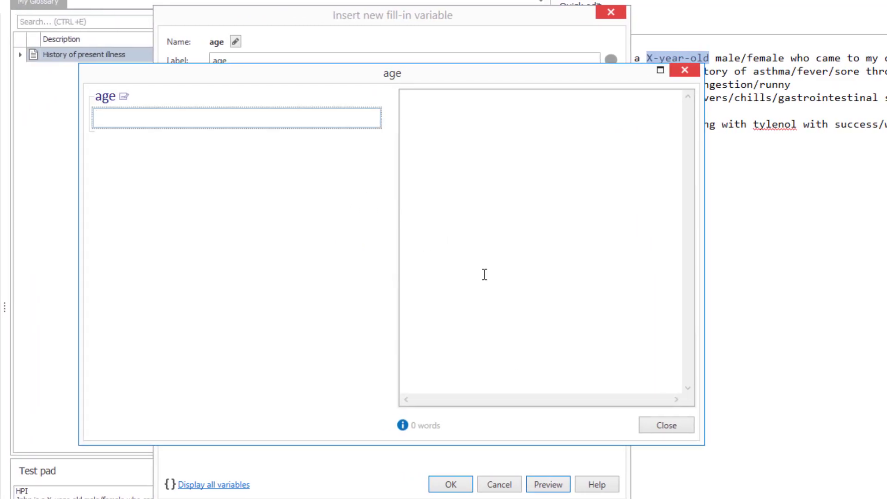
pyautogui.write('1')
pyautogui.press('BackSpace')
pyautogui.write('5')
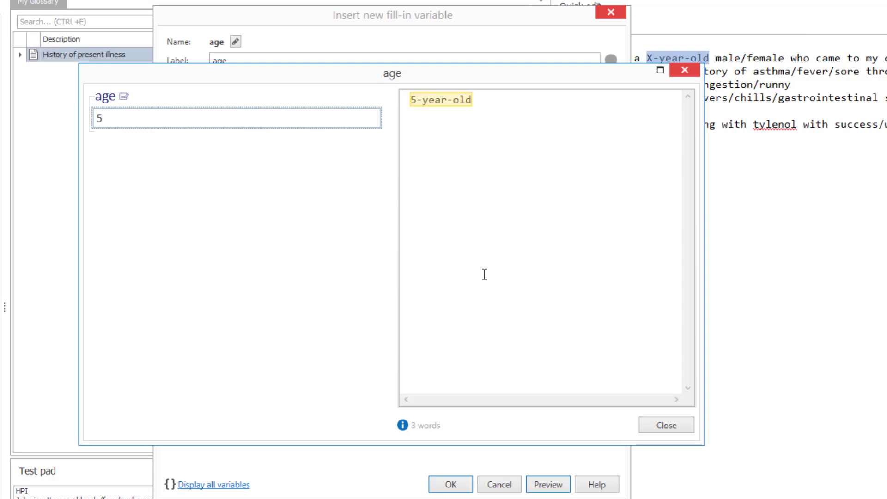
pyautogui.click(665, 426)
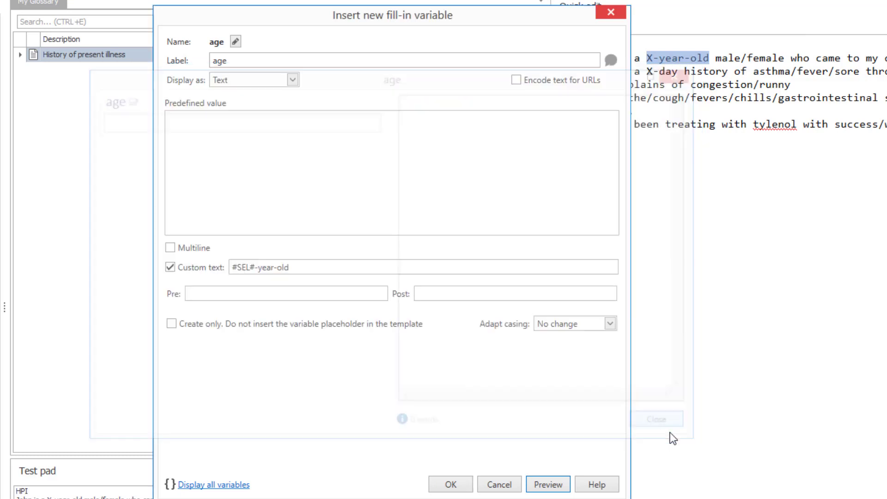
pyautogui.click(451, 484)
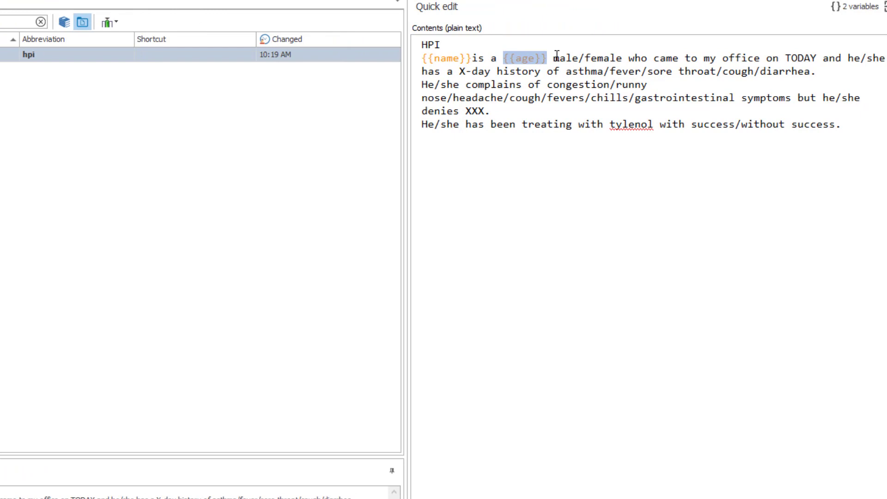
# Replace male/female with a {{gender}} fill-in variable labelled Gender.
pyautogui.moveTo(560, 60); pyautogui.dragTo(614, 61)
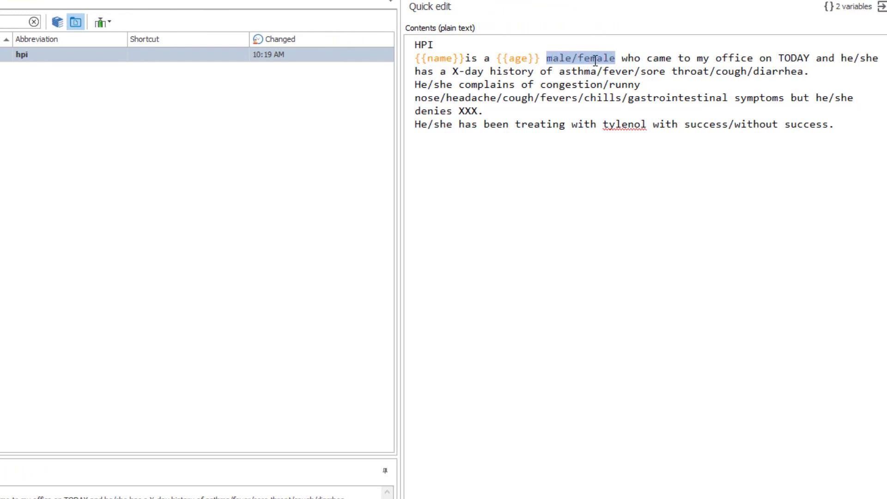
pyautogui.rightClick(595, 61)
pyautogui.moveTo(622, 109)
pyautogui.click(803, 125)
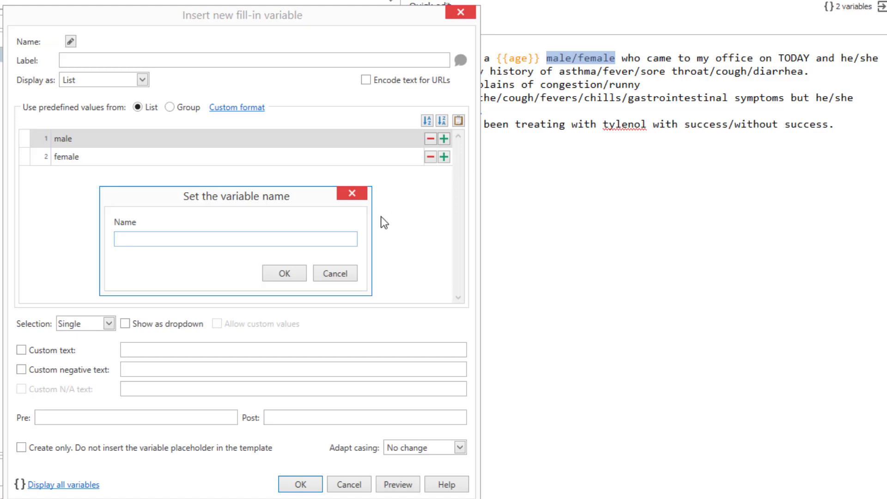
pyautogui.write('gender')
pyautogui.click(292, 275)
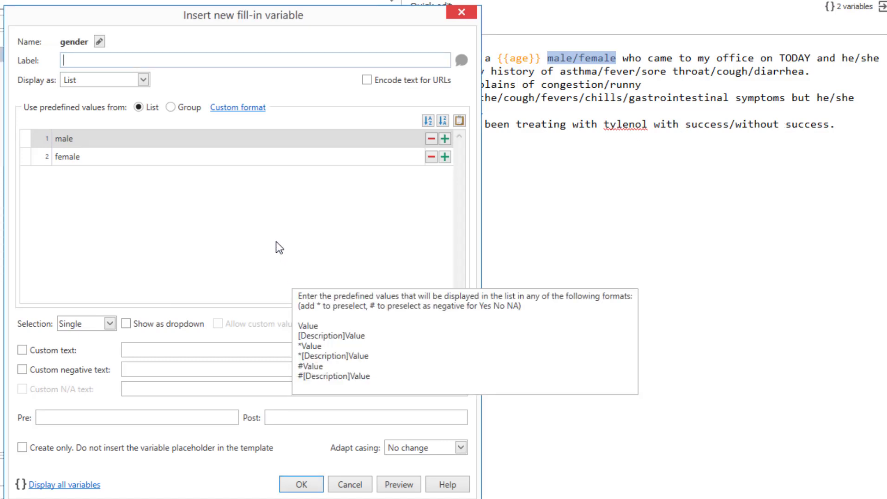
pyautogui.write('Gender')
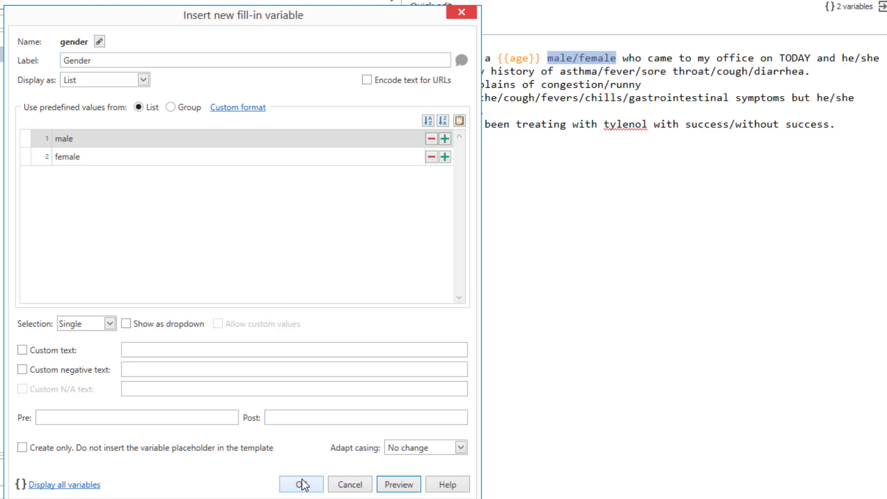
pyautogui.click(302, 484)
pyautogui.doubleClick(780, 57)
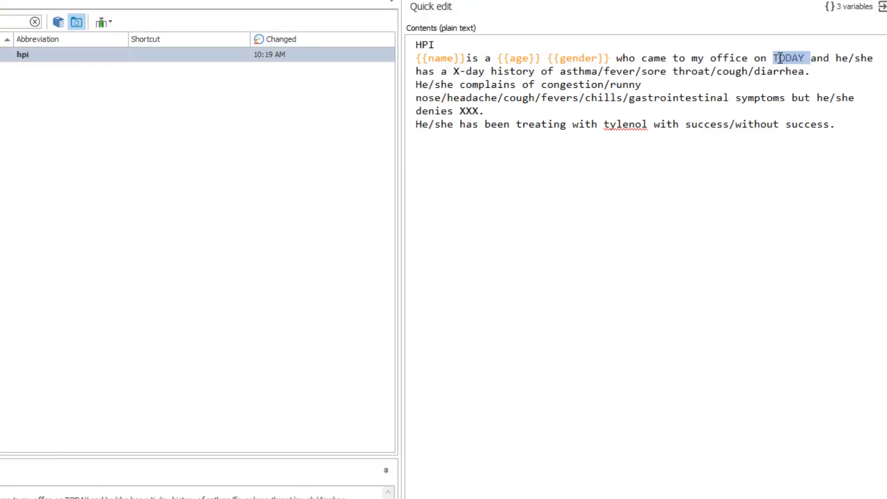
# Replace TODAY with a date macro in short 'd' format and fix the spacing.
pyautogui.rightClick(779, 58)
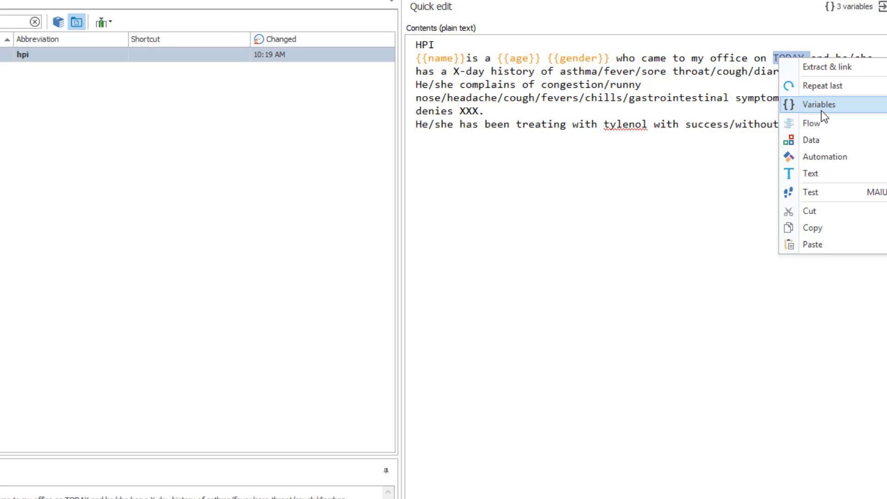
pyautogui.moveTo(818, 142)
pyautogui.click(665, 200)
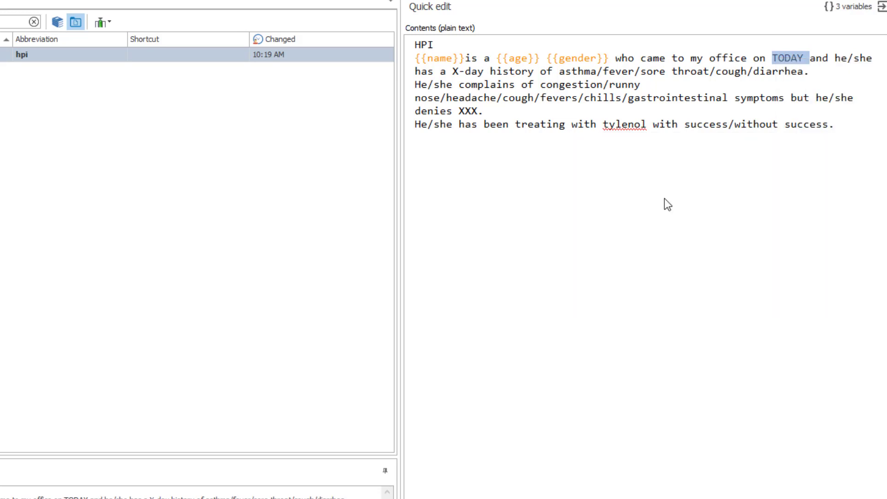
pyautogui.click(49, 169)
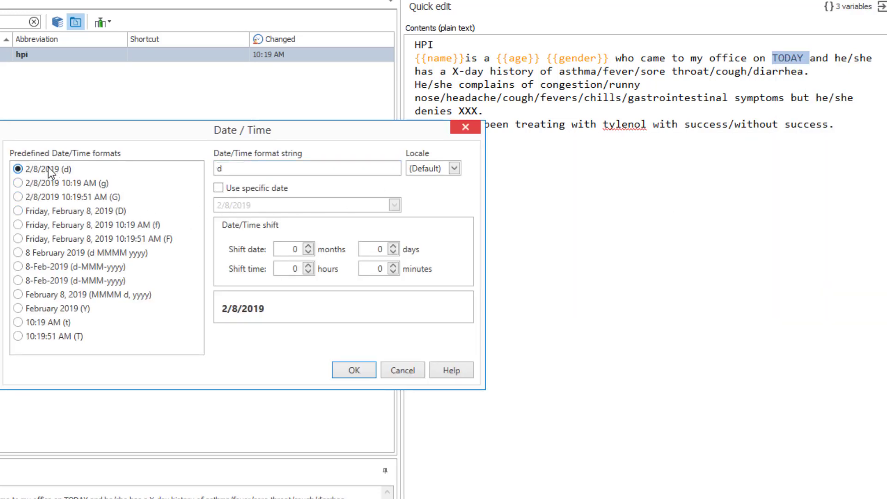
pyautogui.click(351, 366)
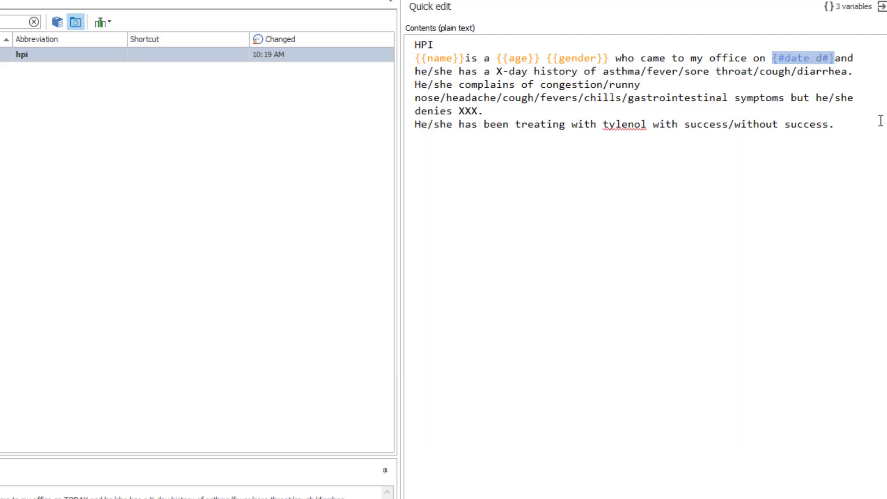
pyautogui.click(835, 59)
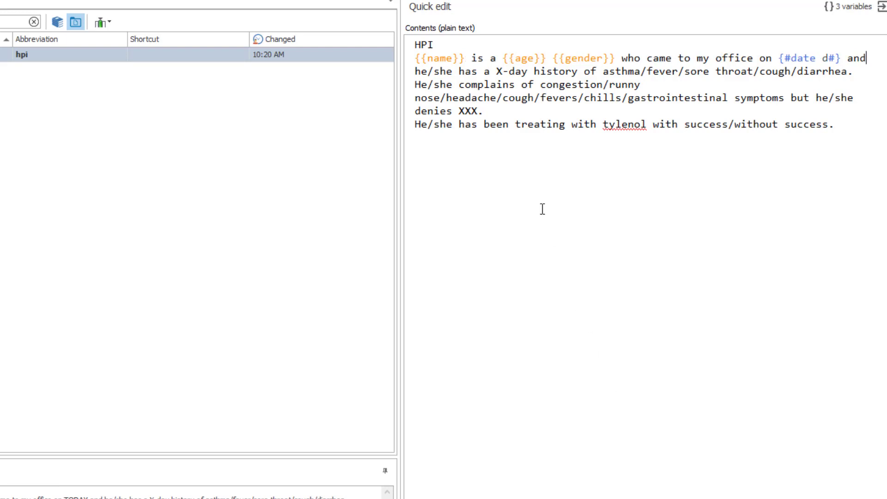
# Start a new text variable named he from the selected he/she text.
pyautogui.moveTo(451, 70); pyautogui.dragTo(417, 70)
pyautogui.rightClick(436, 73)
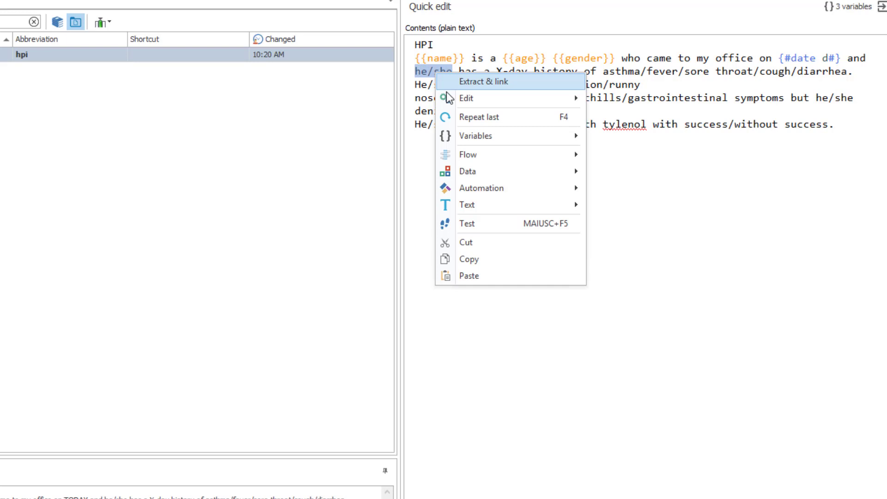
pyautogui.moveTo(583, 138)
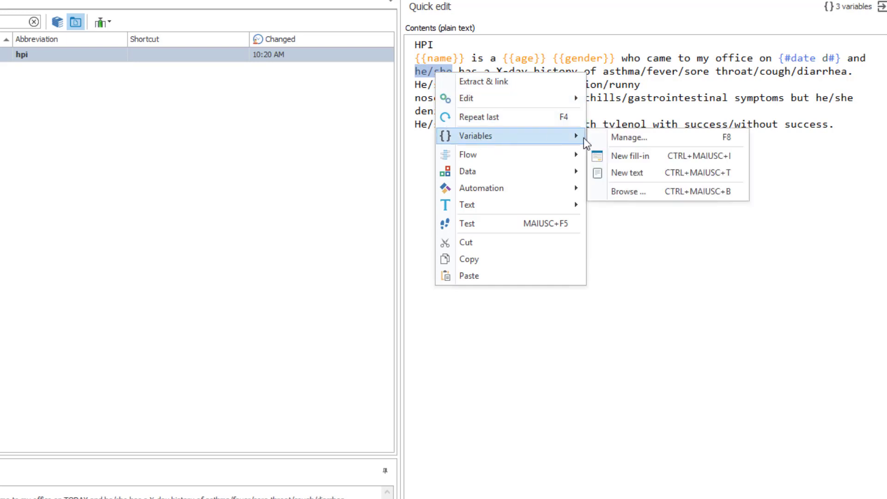
pyautogui.click(621, 176)
pyautogui.write('he')
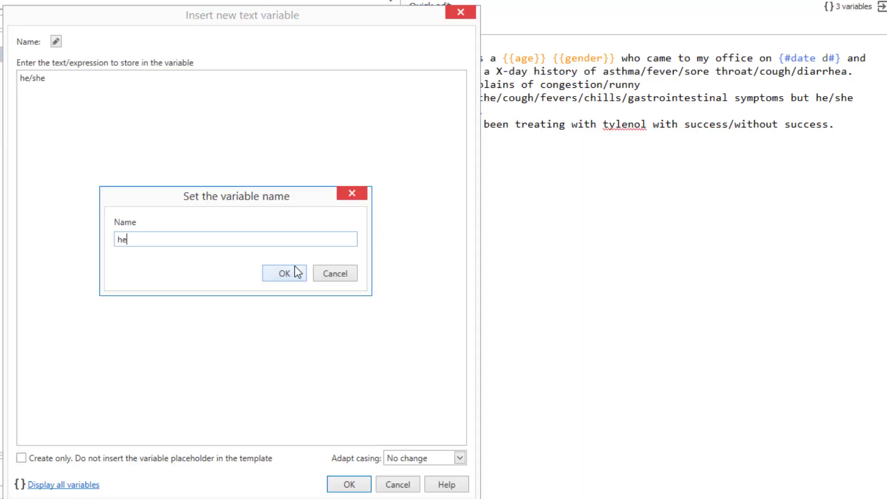
pyautogui.click(265, 271)
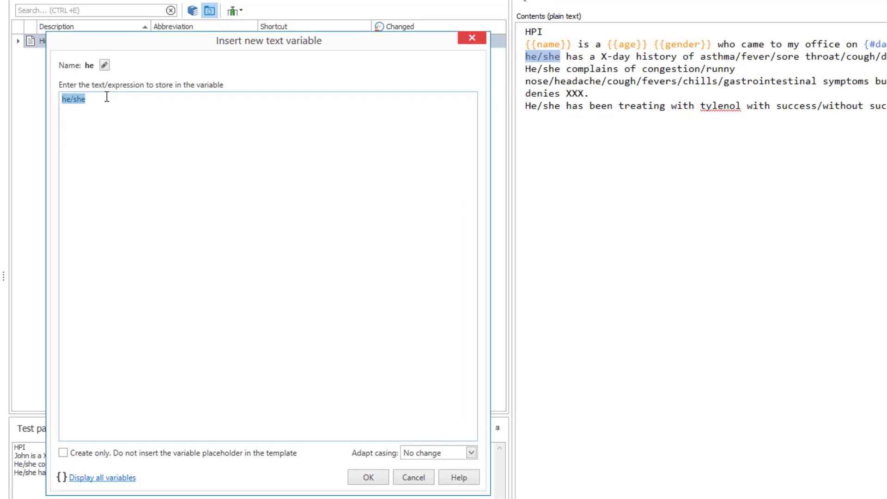
# Insert an If condition into the he variable that tests the {{gender}} variable.
pyautogui.rightClick(105, 97)
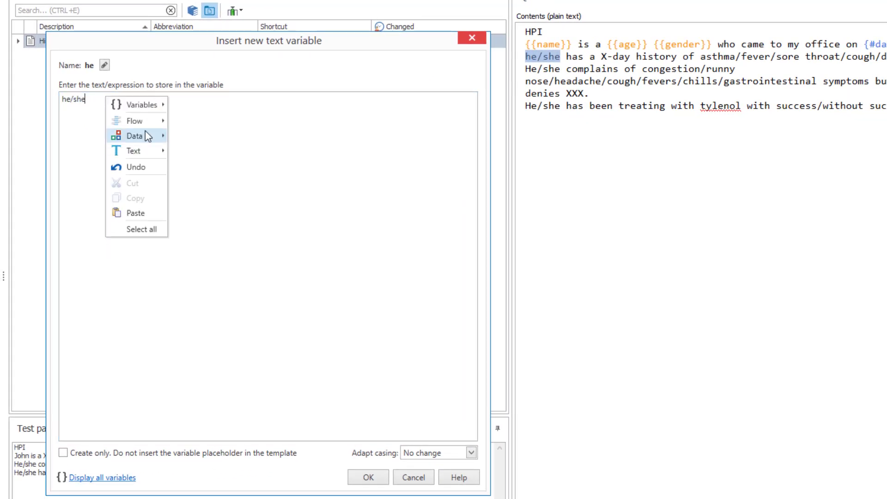
pyautogui.moveTo(138, 121)
pyautogui.click(207, 131)
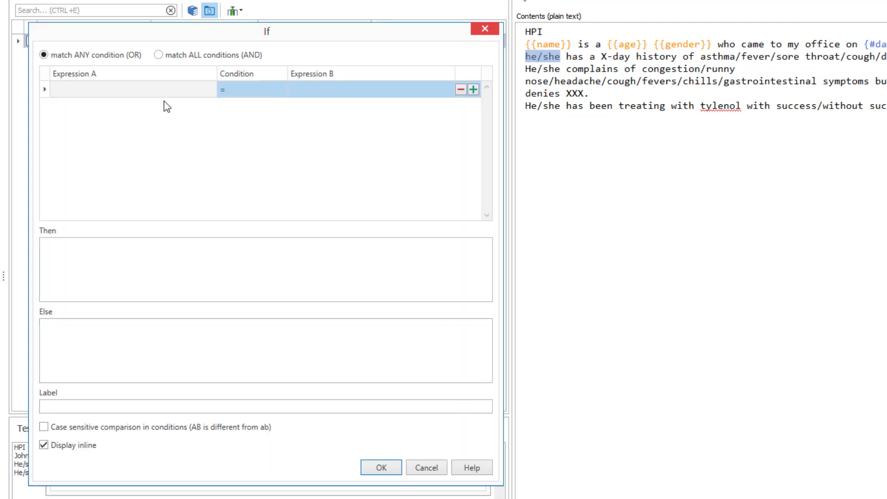
pyautogui.click(141, 91)
pyautogui.rightClick(133, 92)
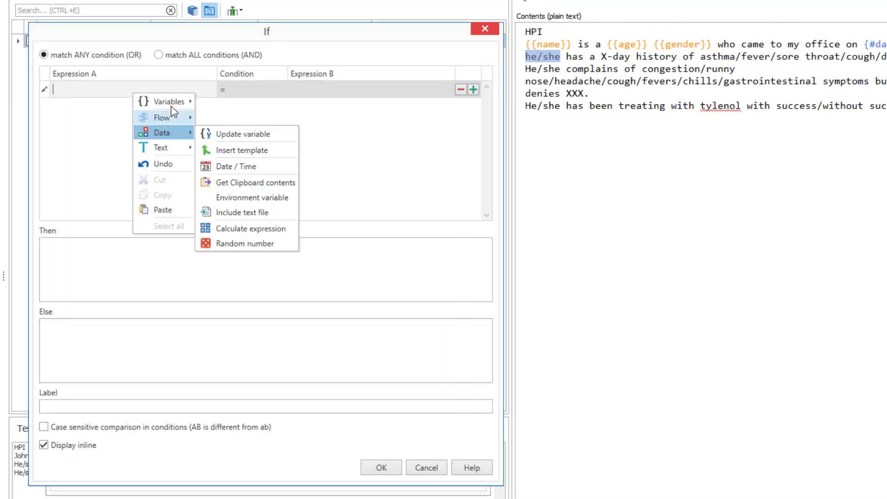
pyautogui.moveTo(180, 106)
pyautogui.click(217, 135)
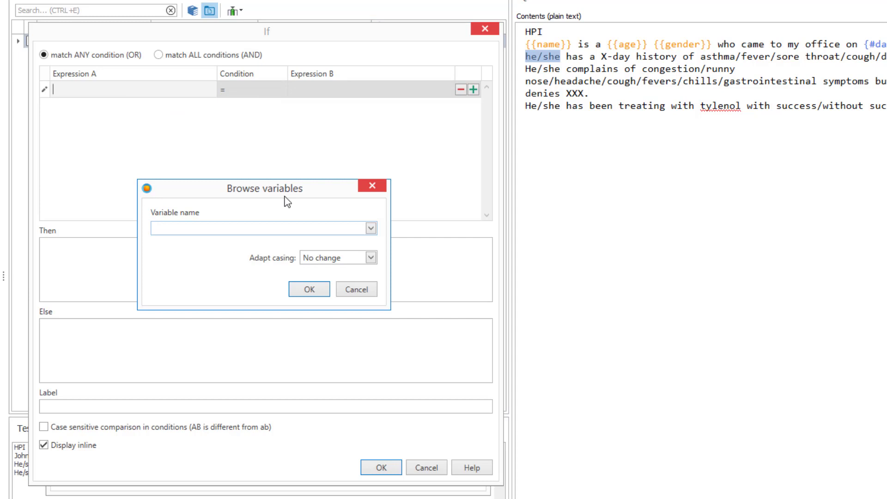
pyautogui.click(371, 228)
pyautogui.click(269, 258)
pyautogui.click(309, 289)
# Complete the condition as gender = male outputting he, otherwise she.
pyautogui.click(326, 91)
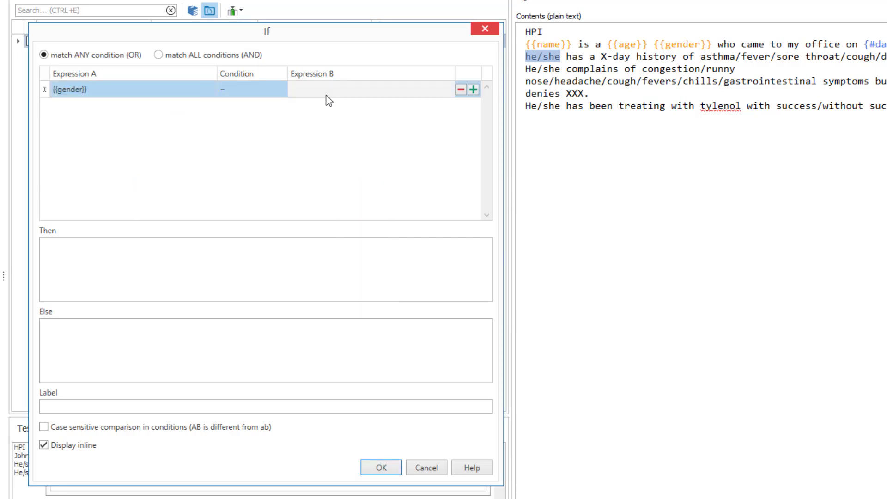
pyautogui.write('male')
pyautogui.click(223, 262)
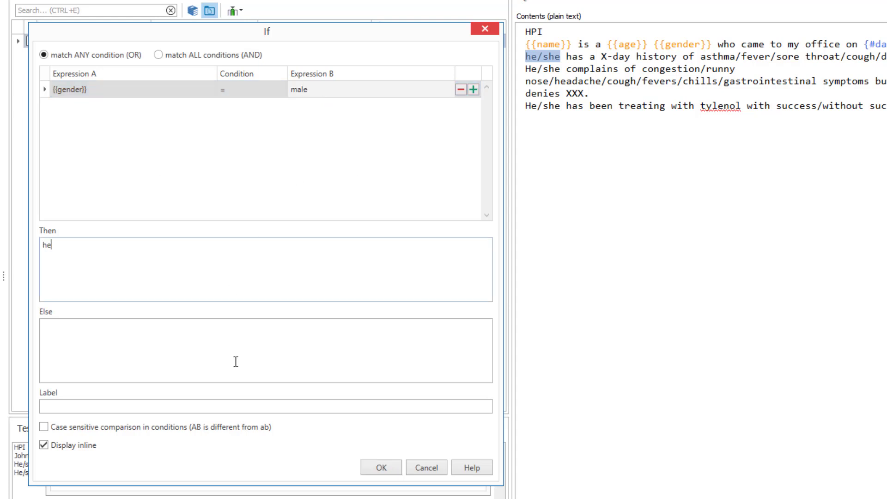
pyautogui.click(188, 339)
pyautogui.click(381, 467)
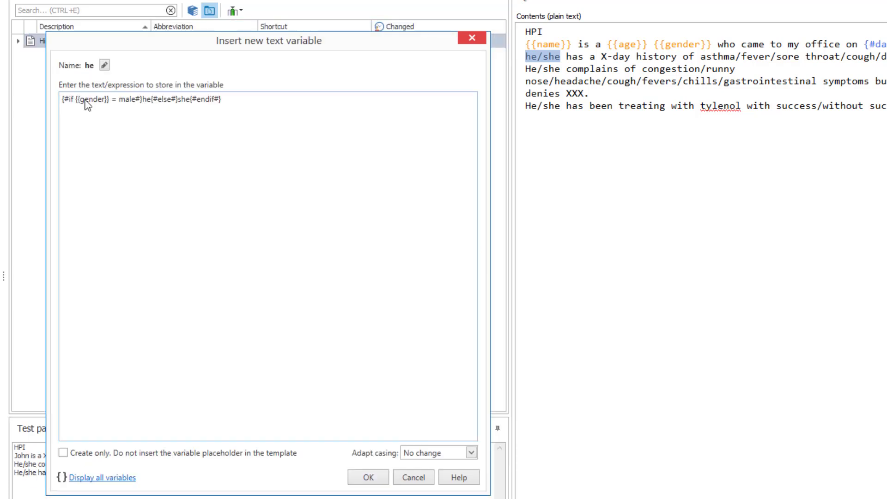
# Insert the he variable, then start a history fill-in variable from X-day history.
pyautogui.click(364, 478)
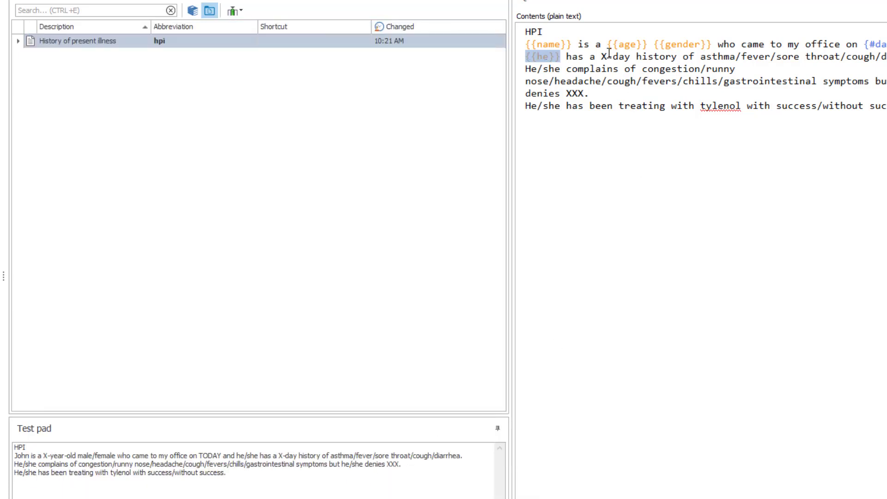
pyautogui.moveTo(602, 56); pyautogui.dragTo(677, 57)
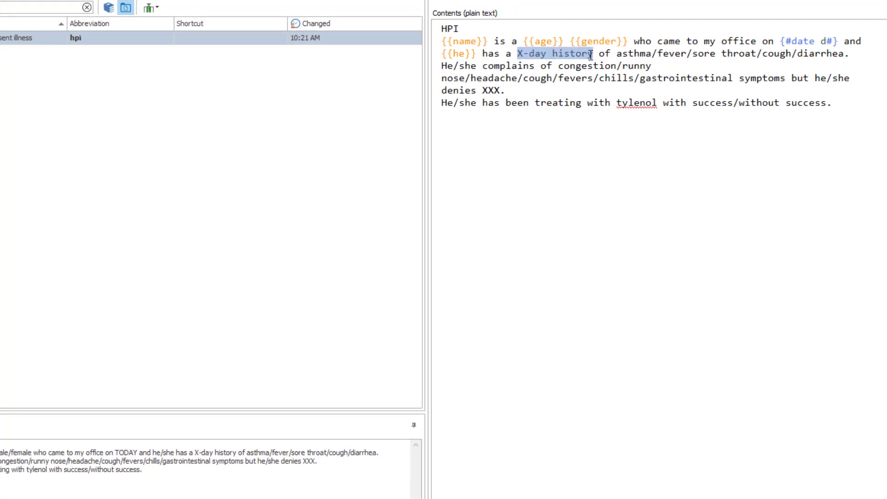
pyautogui.rightClick(566, 50)
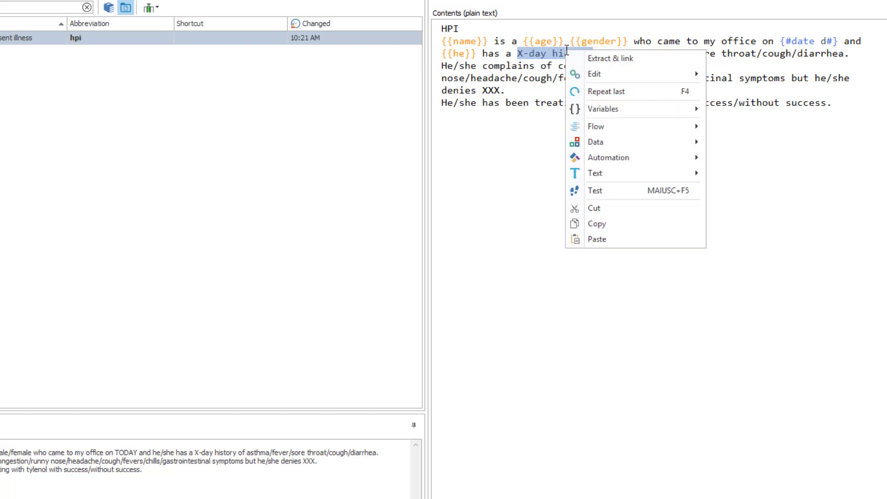
pyautogui.moveTo(592, 109)
pyautogui.click(747, 129)
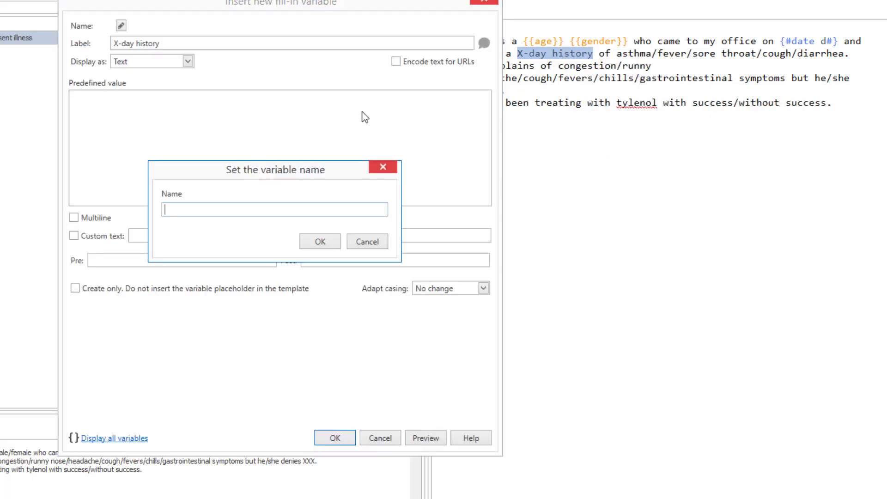
pyautogui.write('history')
pyautogui.press('Return')
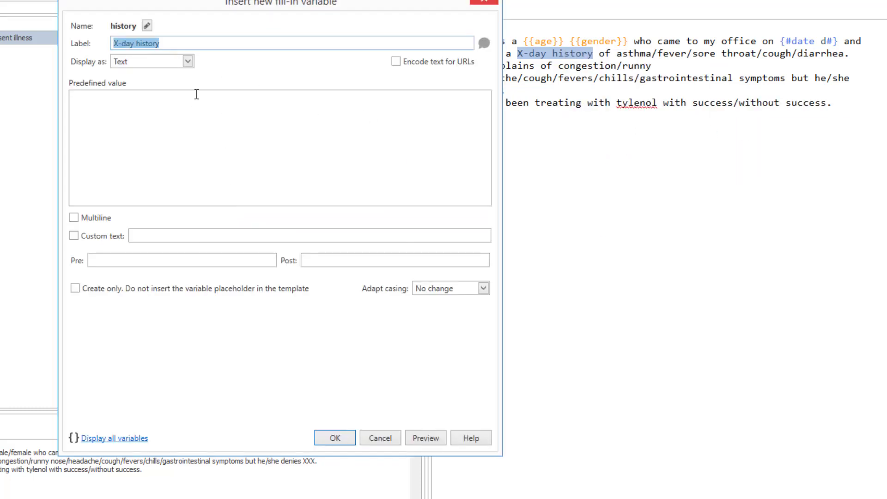
pyautogui.write('history')
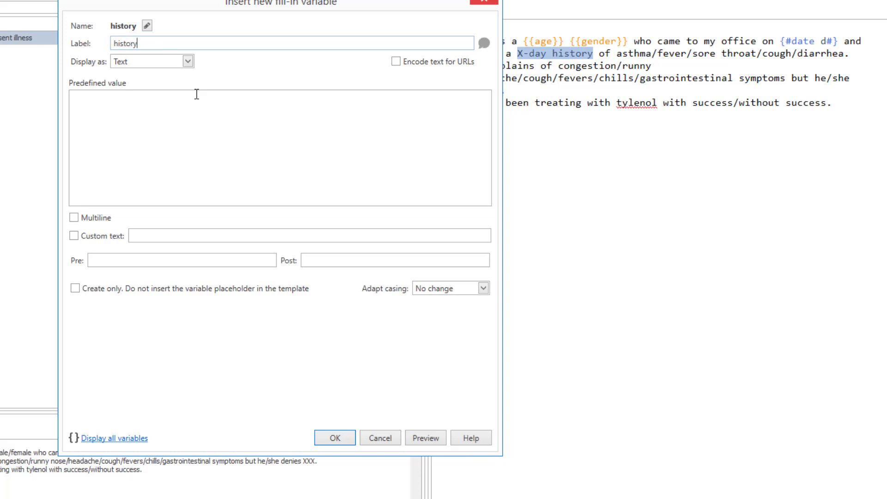
# Show history as a list of 1–8 with custom text #SEL#-day history.
pyautogui.click(160, 62)
pyautogui.click(153, 100)
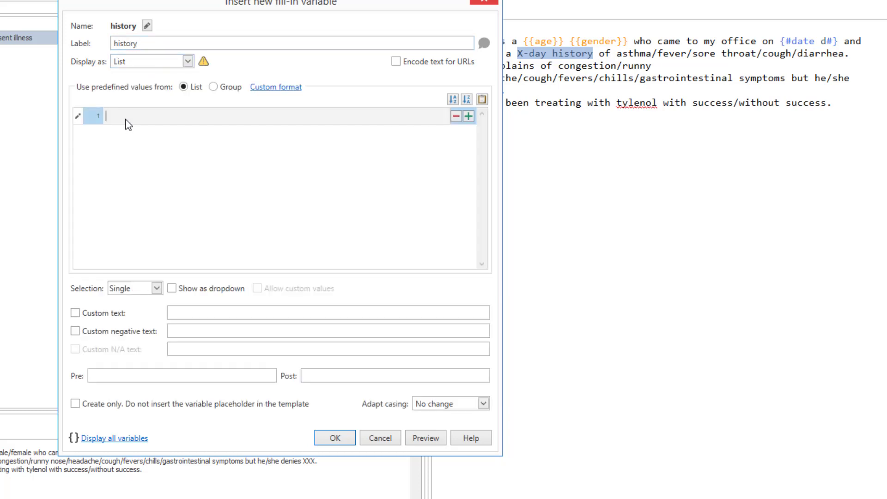
pyautogui.write('1 2 3 4 5 6 7 8')
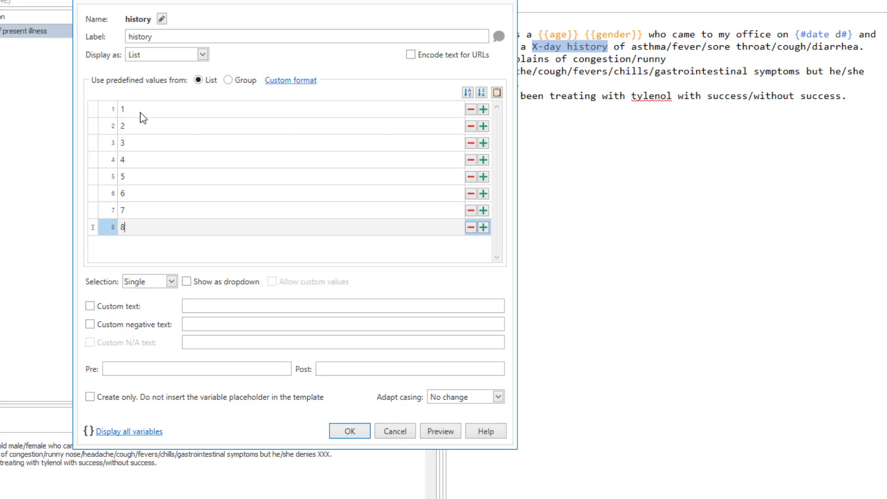
pyautogui.click(144, 305)
pyautogui.click(220, 305)
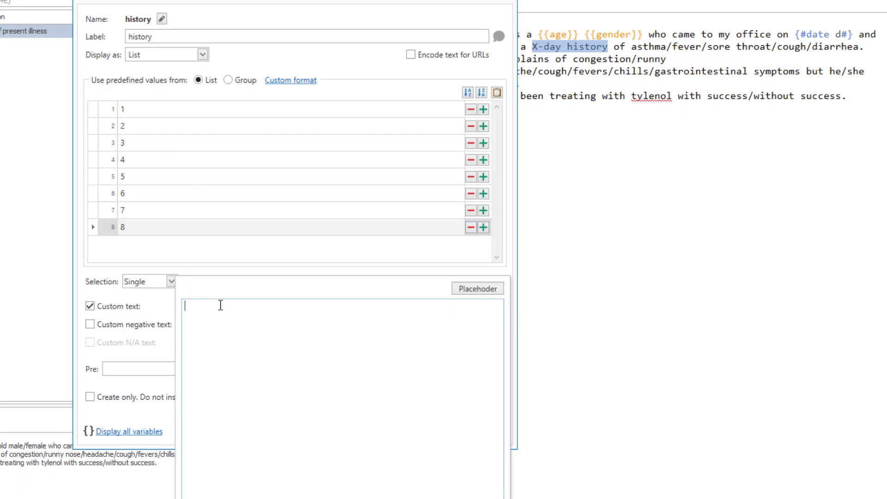
pyautogui.click(478, 289)
pyautogui.write('-day history')
pyautogui.click(147, 313)
# Preview several day choices, then insert the history variable in place of X-day history.
pyautogui.click(447, 431)
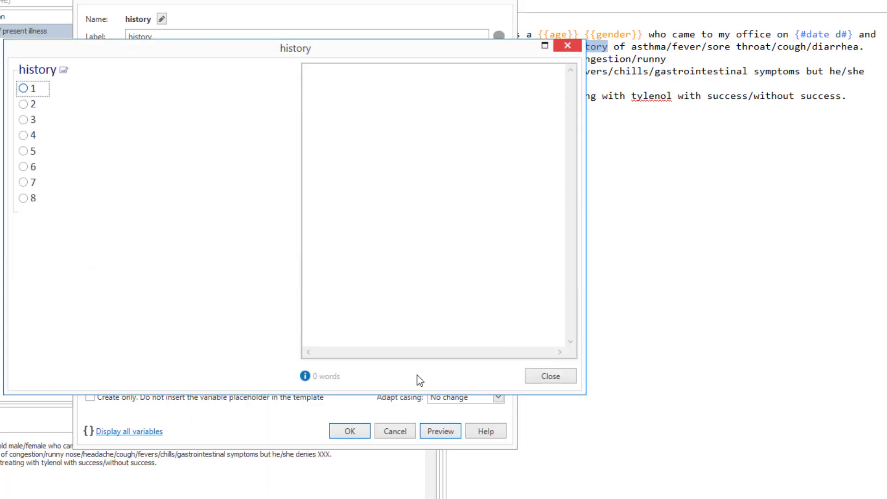
pyautogui.click(25, 104)
pyautogui.click(24, 120)
pyautogui.click(24, 151)
pyautogui.click(24, 182)
pyautogui.click(549, 375)
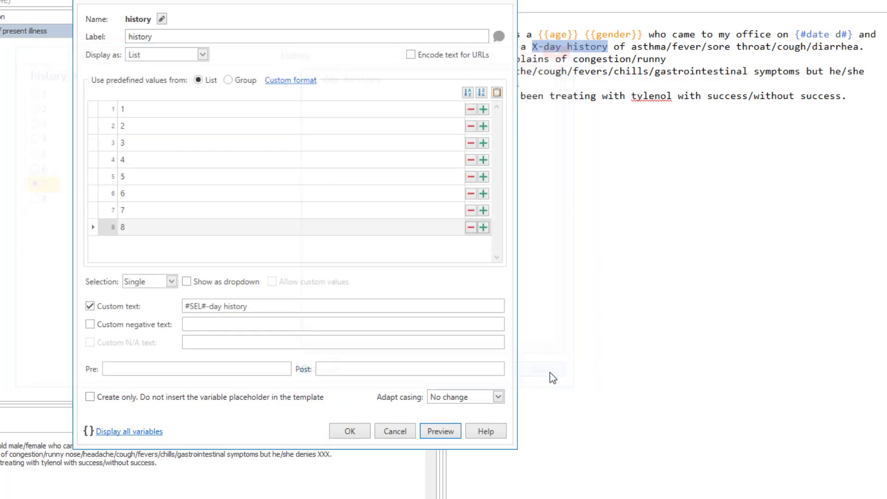
pyautogui.click(349, 430)
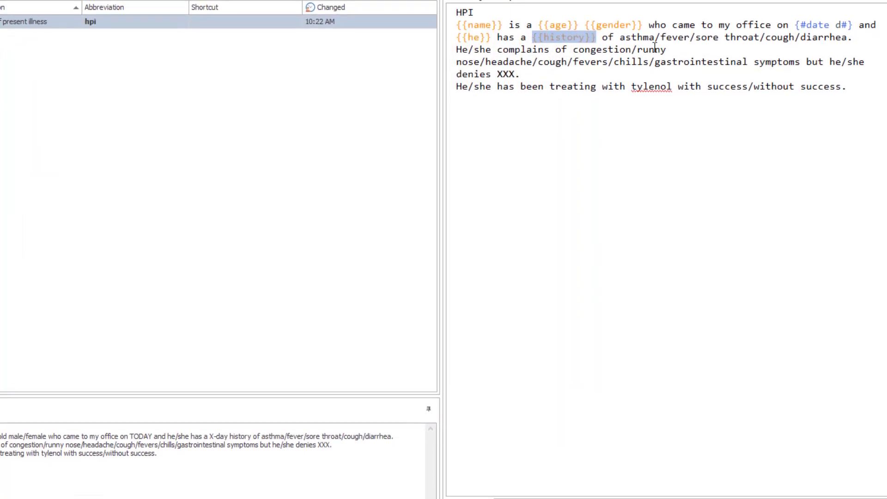
# Turn the condition list into a cc fill-in labelled chief complaint with Multi selection.
pyautogui.moveTo(622, 39); pyautogui.dragTo(847, 39)
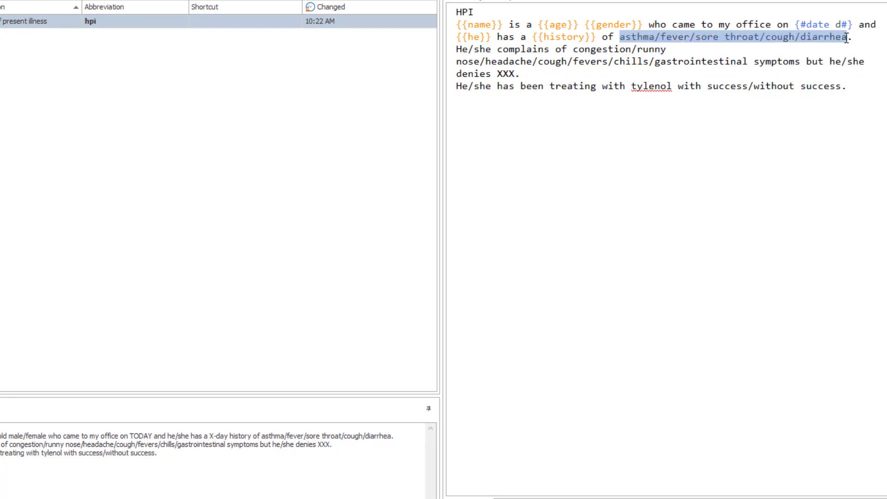
pyautogui.rightClick(680, 41)
pyautogui.moveTo(724, 93)
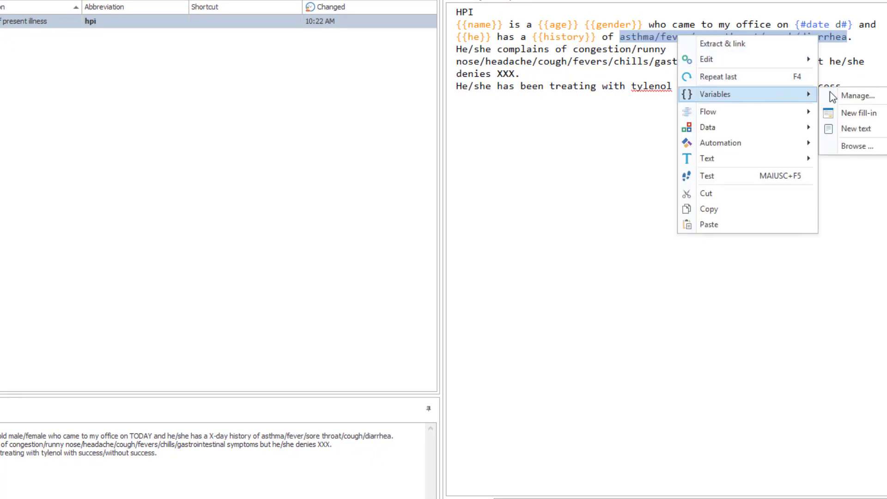
pyautogui.click(857, 115)
pyautogui.write('c')
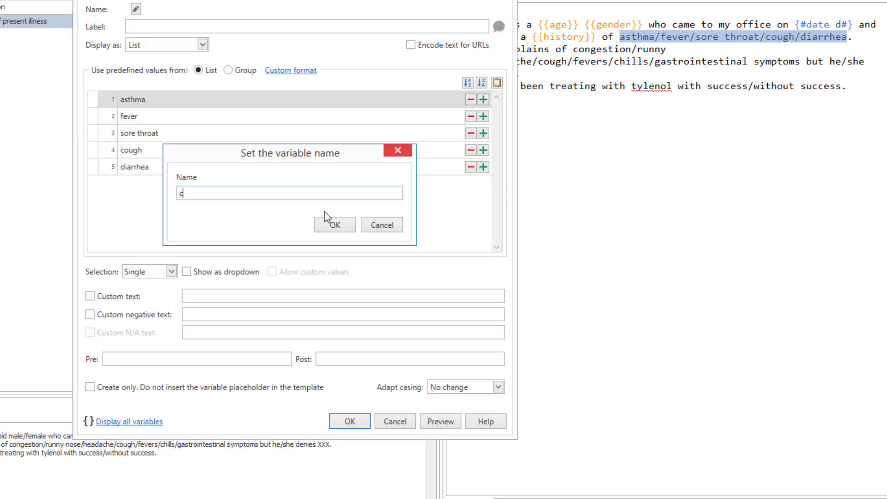
pyautogui.write('chief complaint')
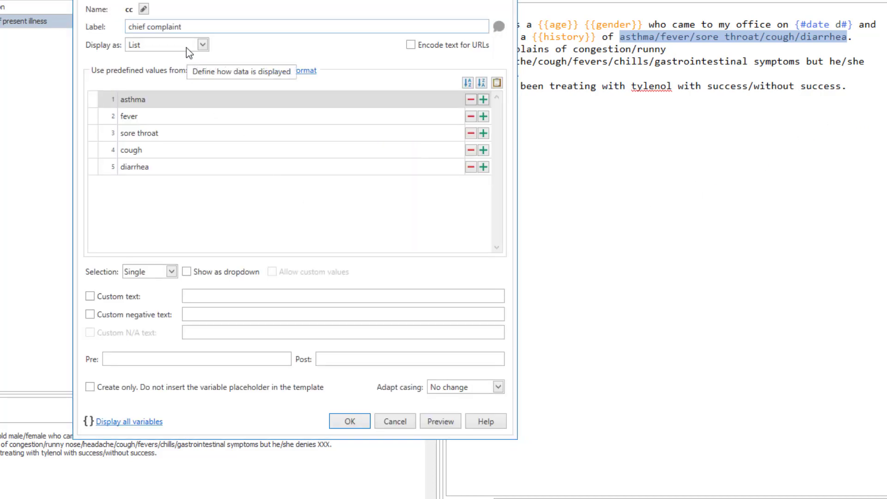
pyautogui.click(171, 272)
pyautogui.click(154, 299)
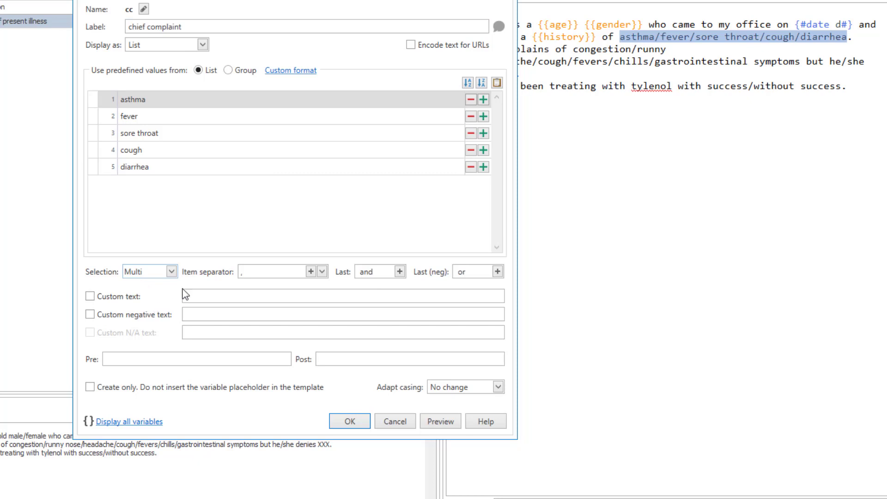
# Preview the chief complaint fill-in by ticking fever, sore throat and cough.
pyautogui.click(441, 425)
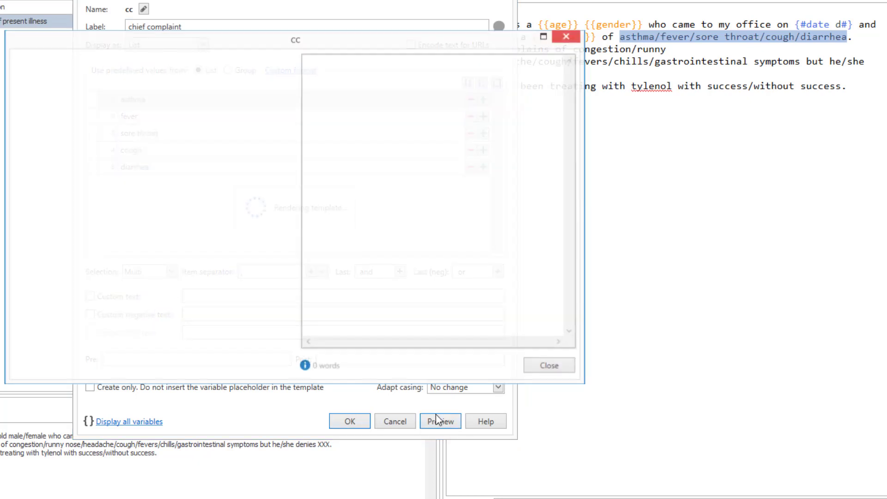
pyautogui.click(51, 95)
pyautogui.click(49, 110)
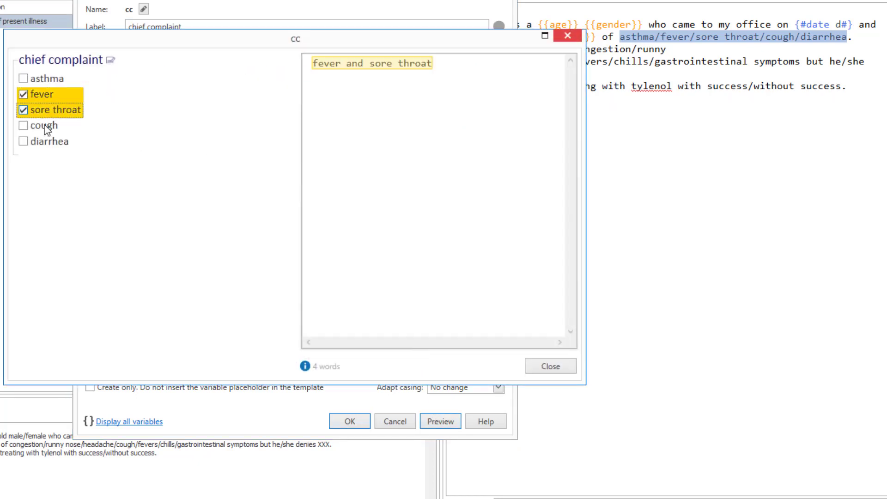
pyautogui.click(43, 126)
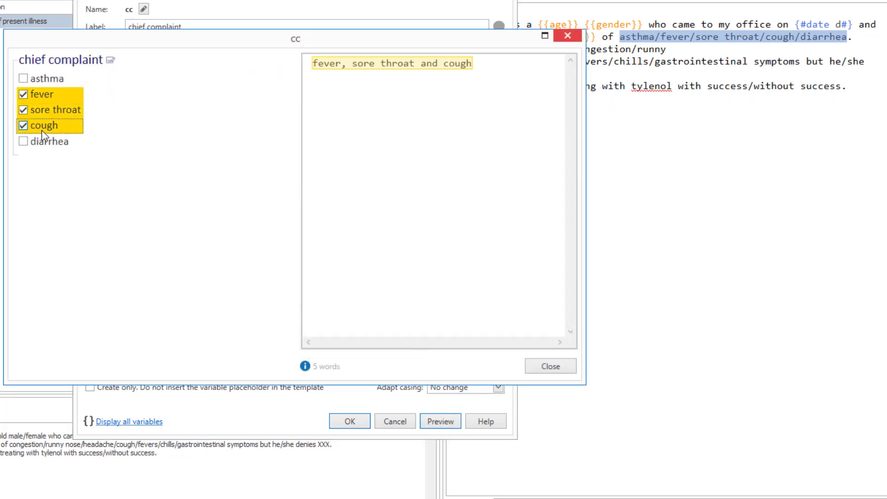
pyautogui.click(549, 367)
# Insert the cc fill-in, then make the congestion-to-gastrointestinal list a new fill-in named symptoms.
pyautogui.click(350, 421)
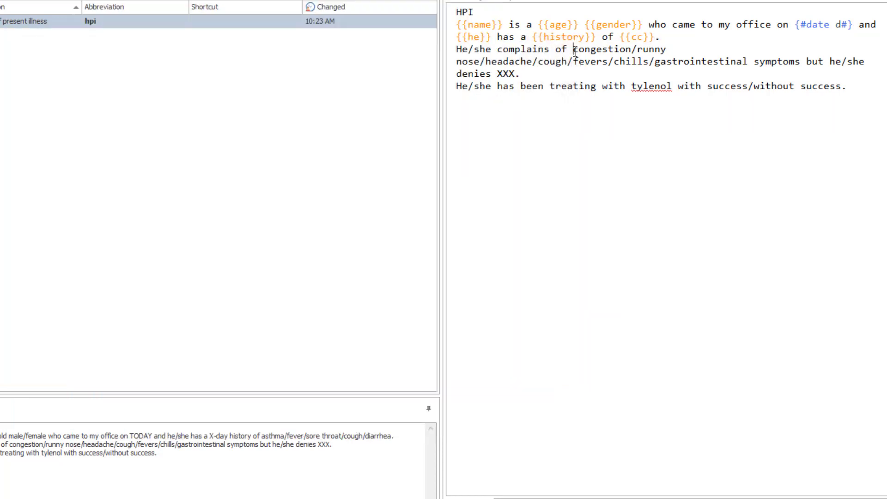
pyautogui.moveTo(572, 50); pyautogui.dragTo(747, 64)
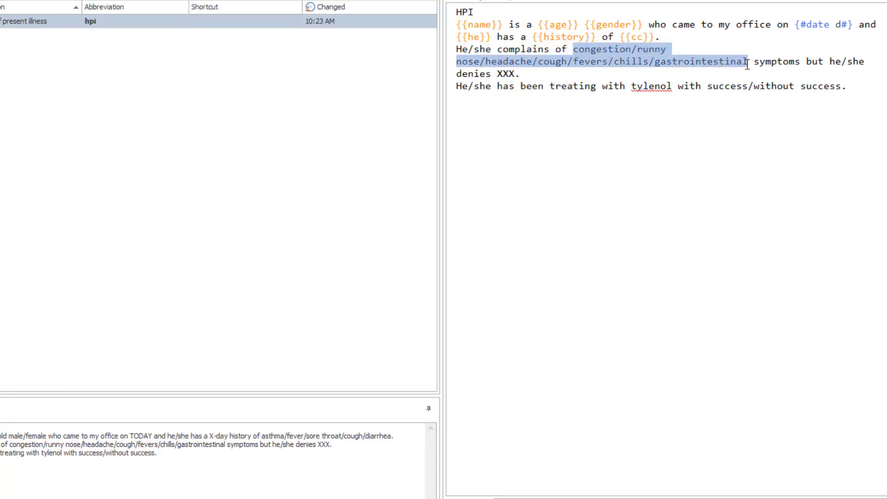
pyautogui.rightClick(640, 55)
pyautogui.moveTo(683, 121)
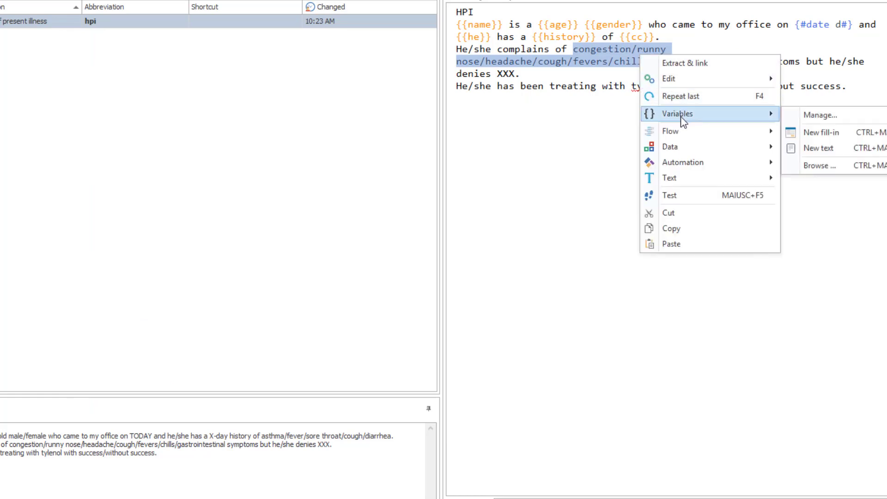
pyautogui.click(807, 134)
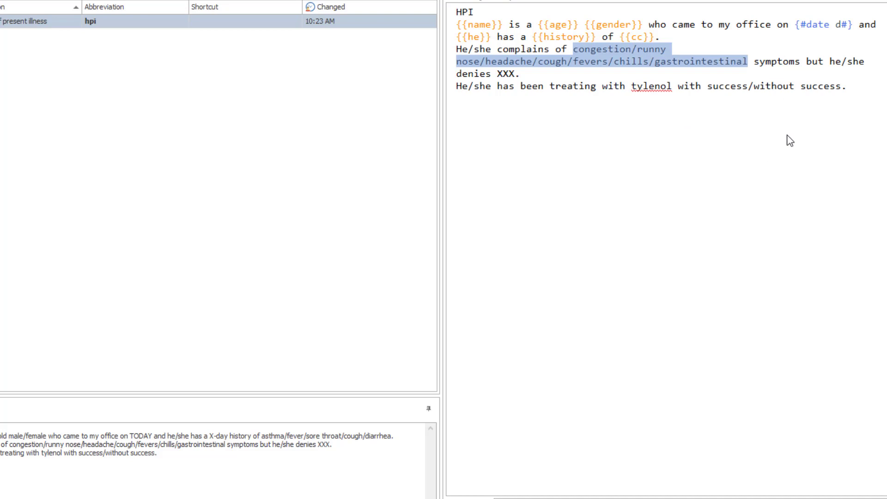
pyautogui.write('symptoms')
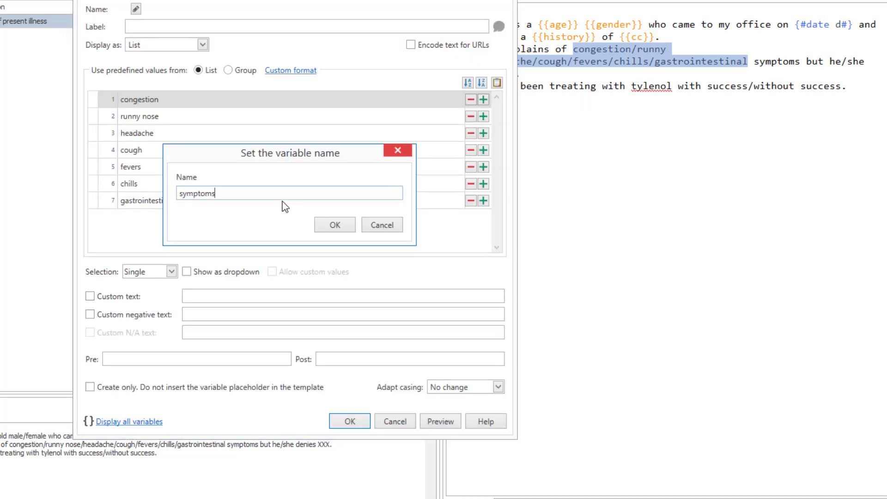
pyautogui.click(334, 225)
# Set the symptoms custom text to '{{he t}} complains of #SEL#' using the Title-case he variable.
pyautogui.click(133, 299)
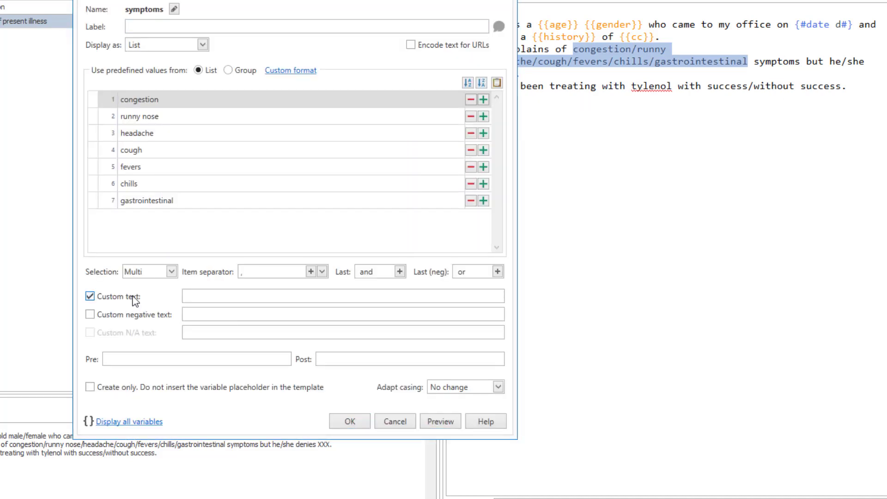
pyautogui.click(207, 299)
pyautogui.rightClick(207, 298)
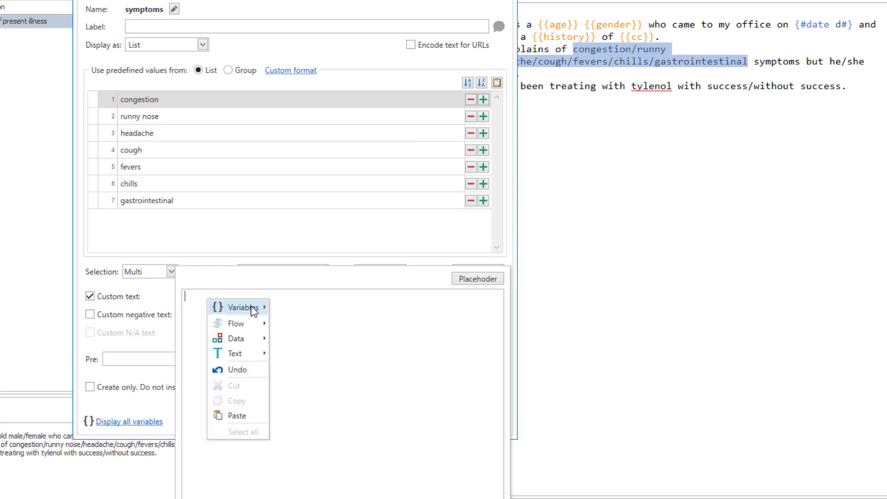
pyautogui.moveTo(245, 307)
pyautogui.click(296, 340)
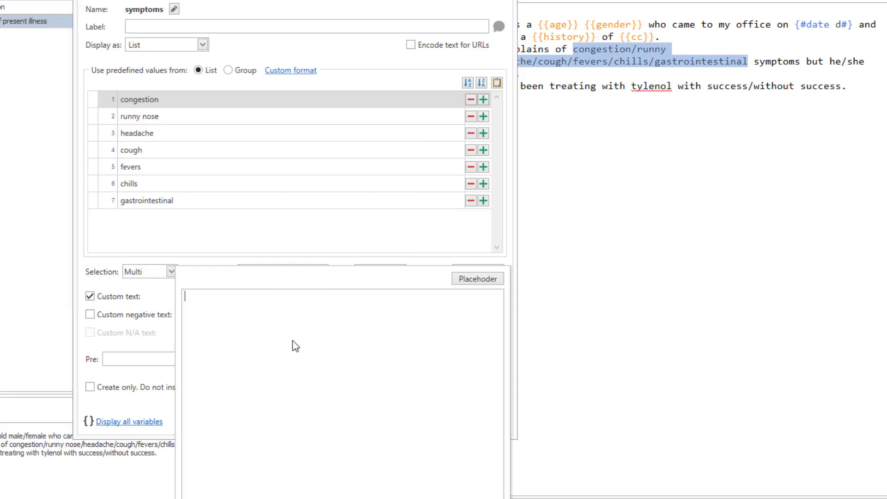
pyautogui.click(399, 182)
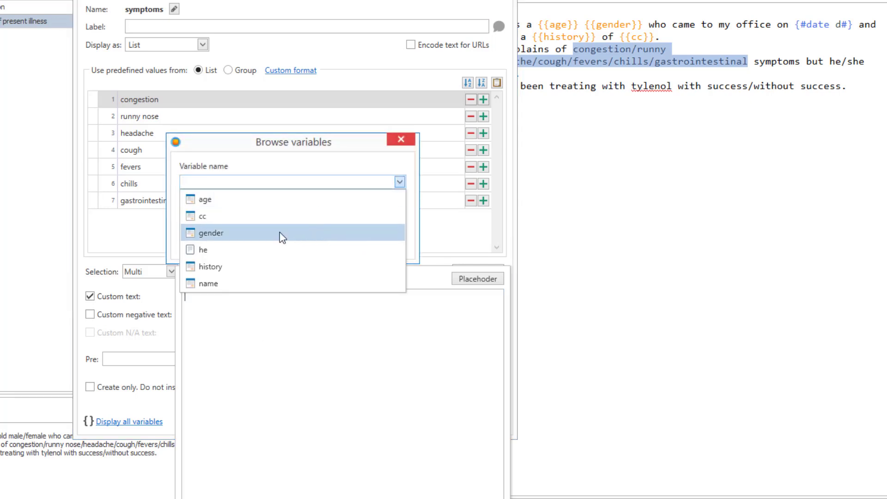
pyautogui.click(259, 248)
pyautogui.click(399, 211)
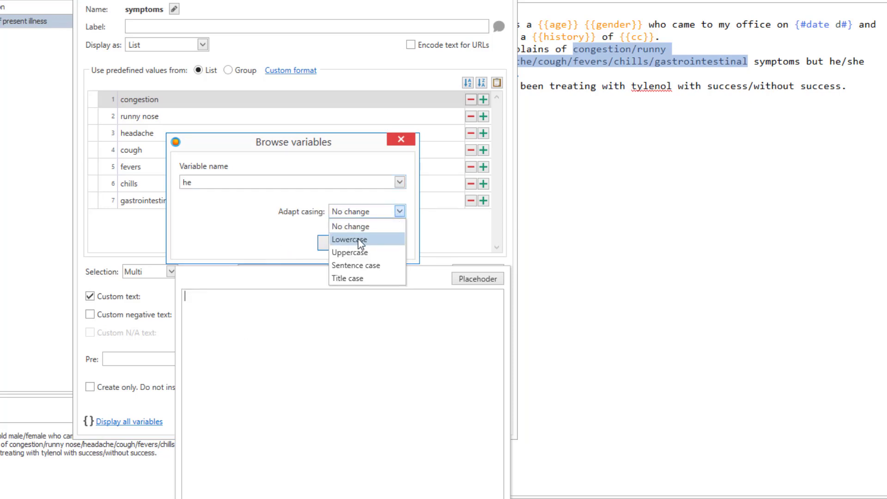
pyautogui.click(346, 278)
pyautogui.click(341, 244)
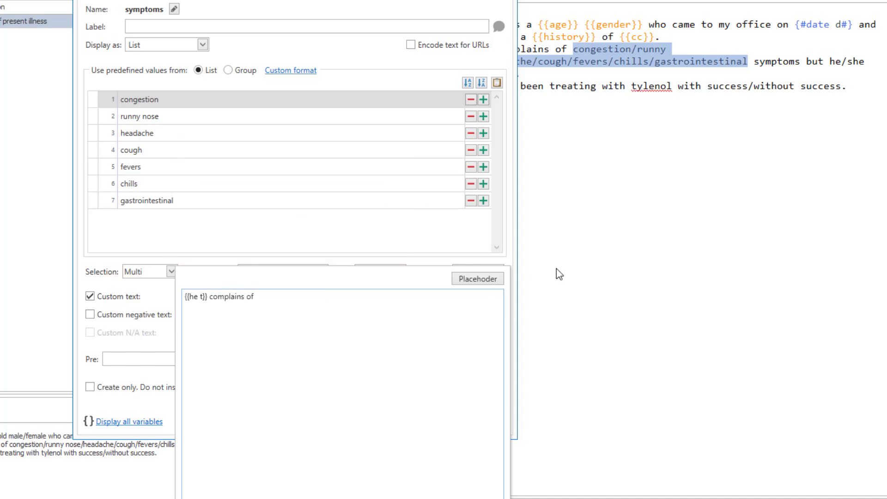
pyautogui.click(477, 279)
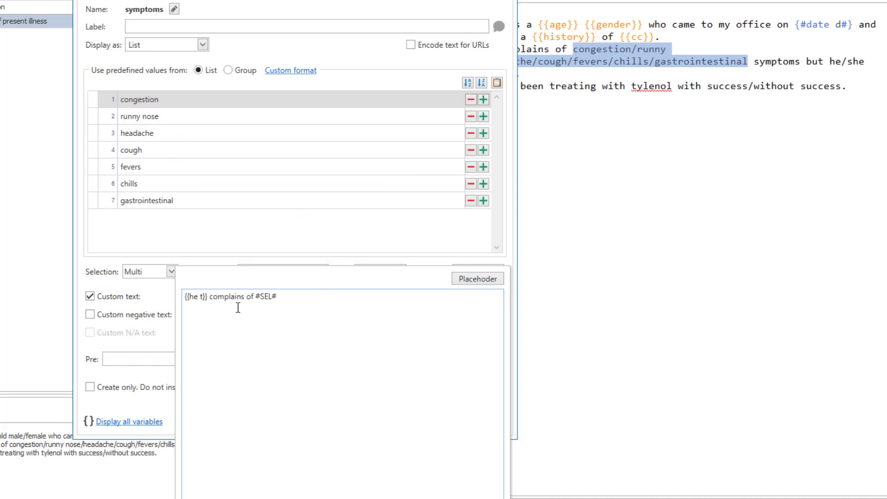
# Set custom negative text 'but denies #NEG#', trailing text '.', and Yes/No/NA selection mode.
pyautogui.click(143, 315)
pyautogui.click(214, 318)
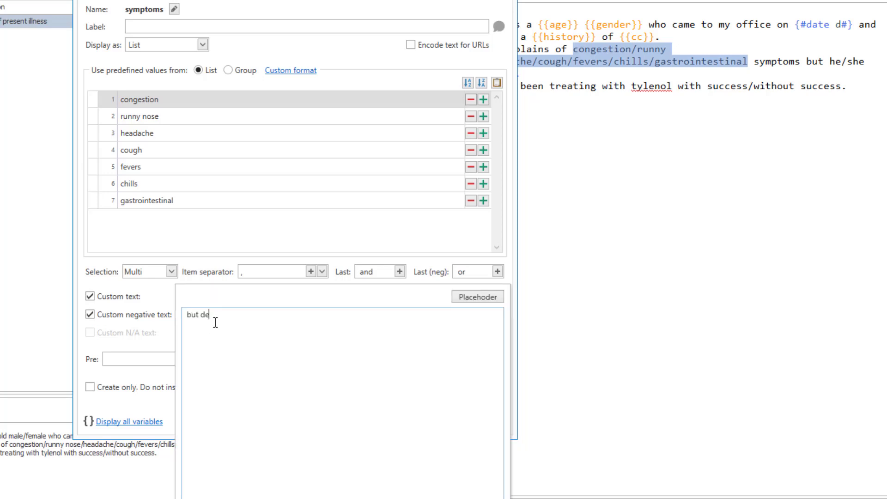
pyautogui.write('but denies')
pyautogui.click(473, 299)
pyautogui.click(152, 339)
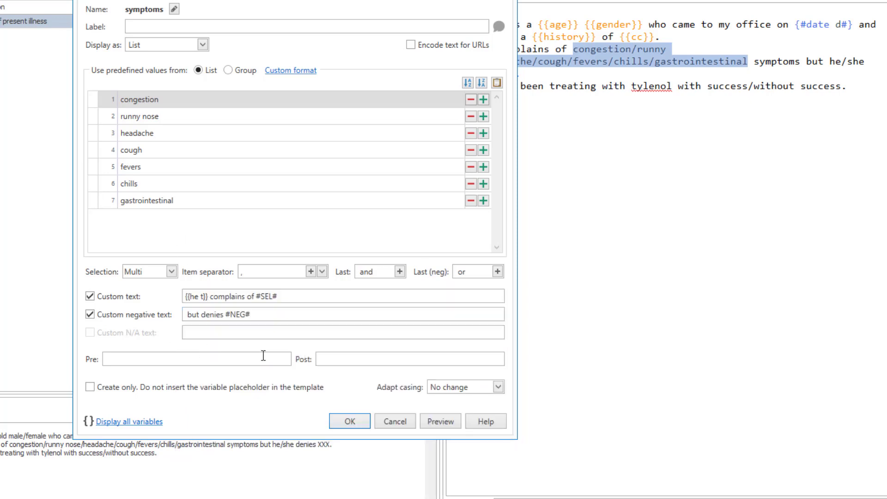
pyautogui.click(329, 358)
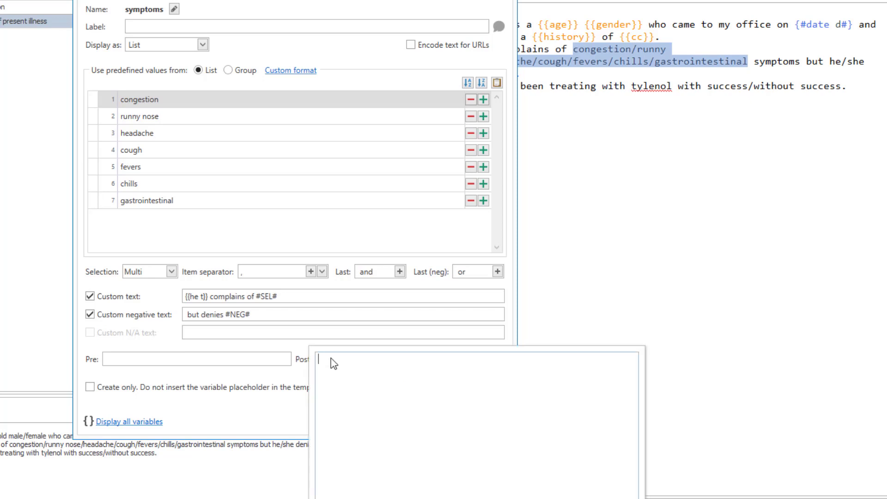
pyautogui.write('.')
pyautogui.click(238, 379)
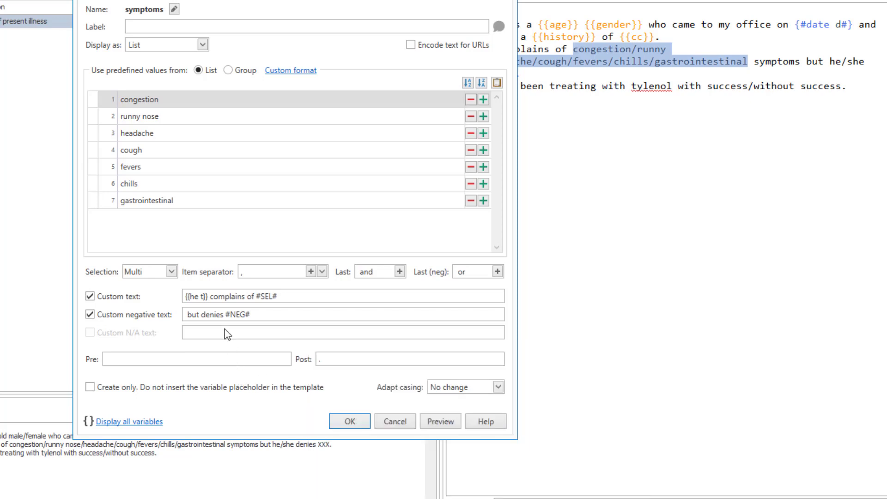
pyautogui.click(171, 273)
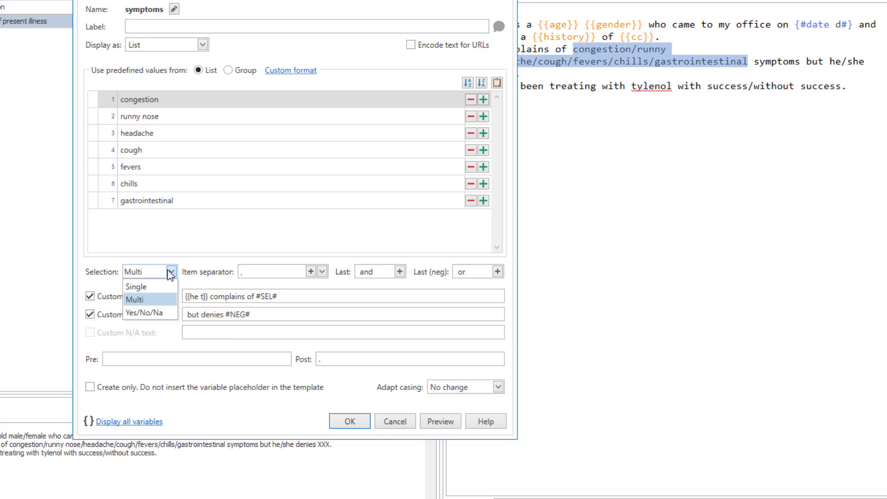
pyautogui.click(156, 312)
# Preview symptoms: congestion and runny nose present, headache and cough denied, gender male then female.
pyautogui.click(438, 422)
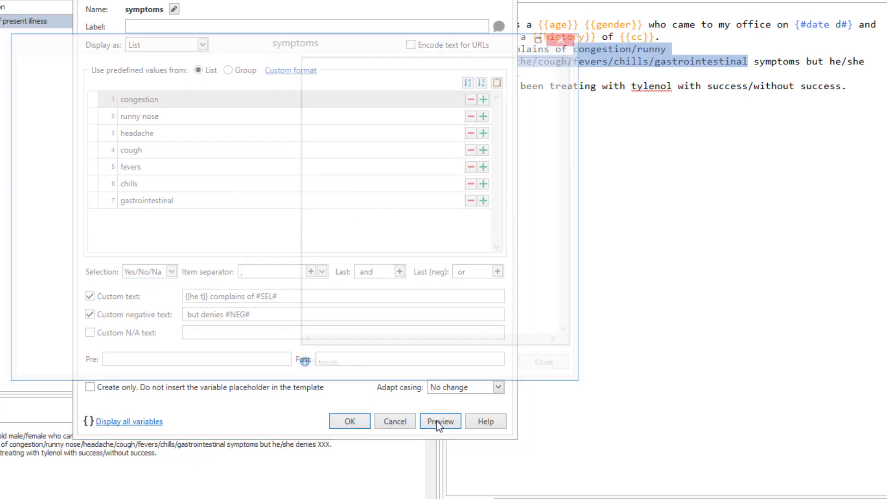
pyautogui.click(101, 79)
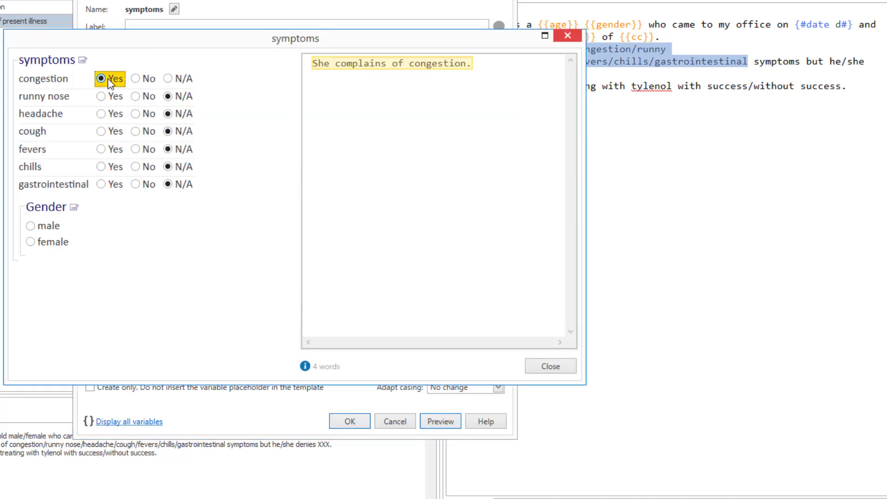
pyautogui.click(107, 98)
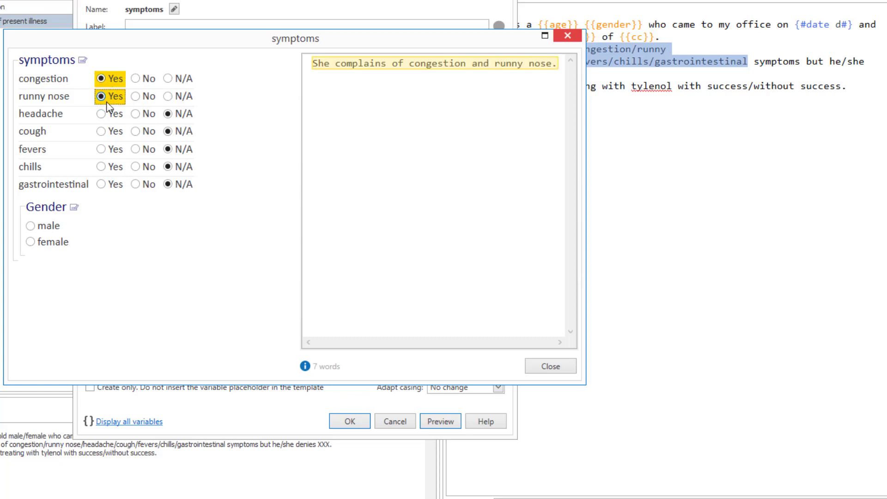
pyautogui.click(135, 113)
pyautogui.click(136, 131)
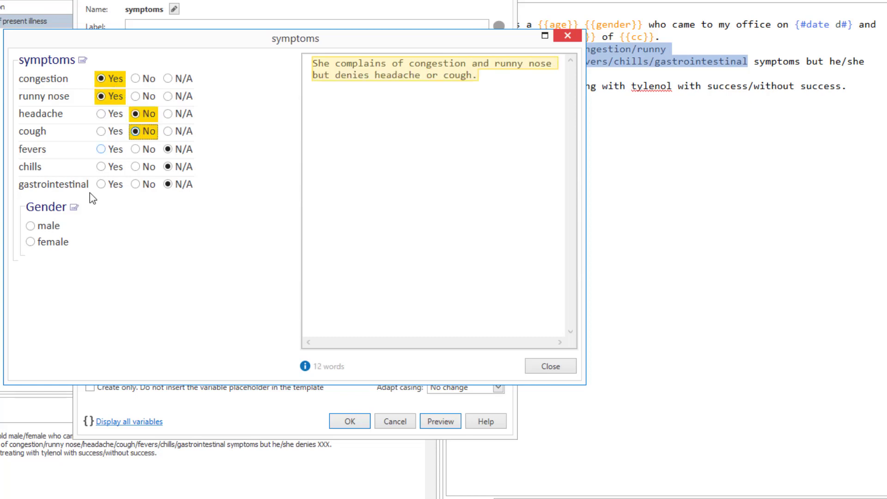
pyautogui.click(52, 226)
pyautogui.click(49, 242)
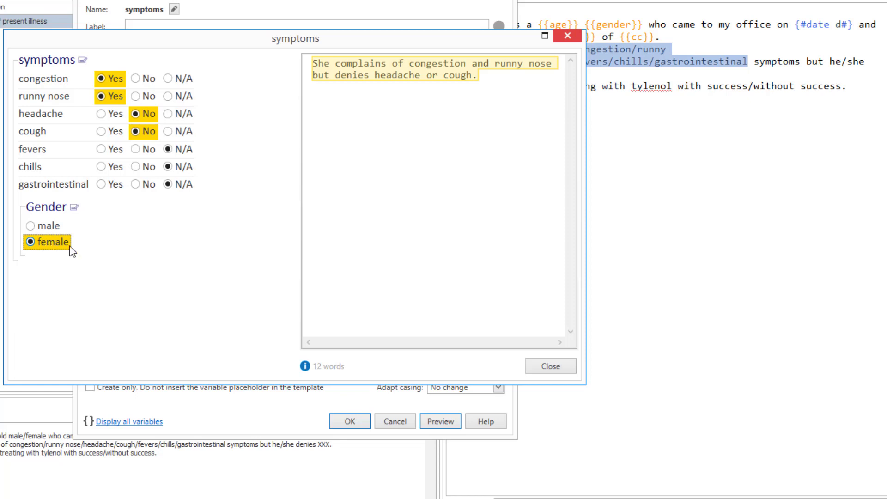
pyautogui.click(549, 367)
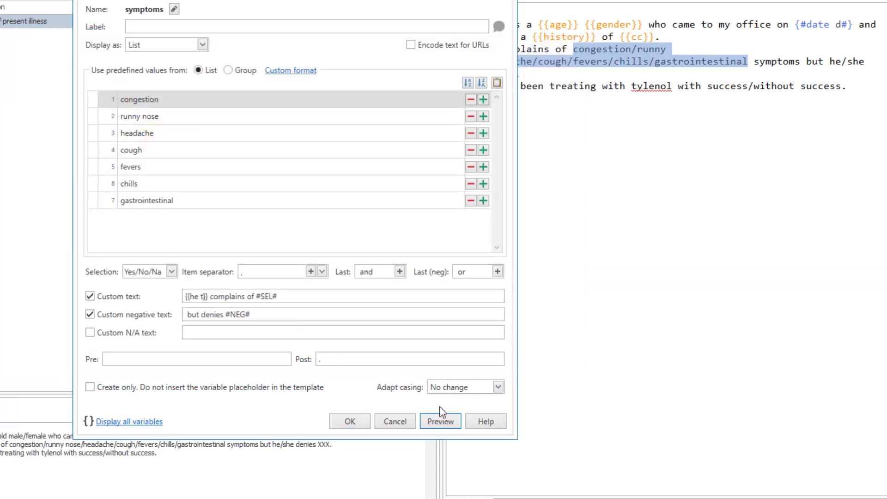
# Insert {{symptoms}} and delete the surrounding complaint text so only {{symptoms}} remains.
pyautogui.click(350, 422)
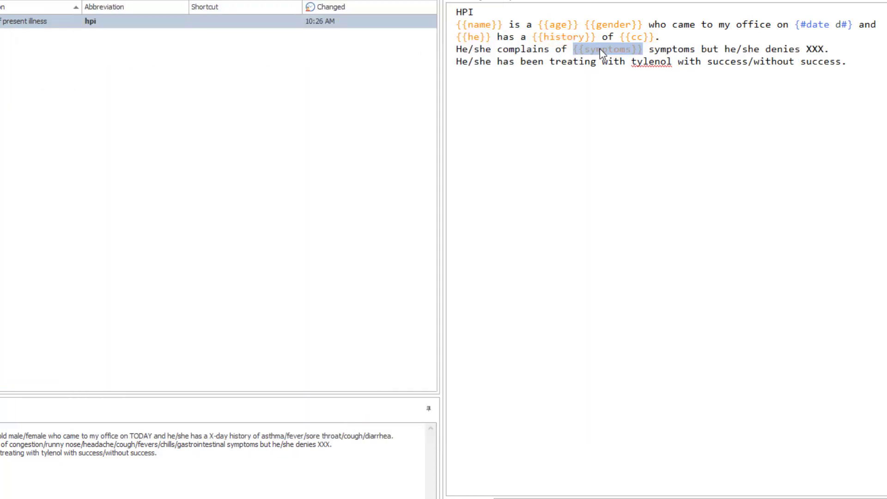
pyautogui.click(551, 50)
pyautogui.hotkey('ctrl', 'shift', 'Left')
pyautogui.hotkey('ctrl', 'shift', 'Left')
pyautogui.hotkey('ctrl', 'shift', 'Left')
pyautogui.hotkey('ctrl', 'shift', 'Left')
pyautogui.hotkey('ctrl', 'shift', 'Left')
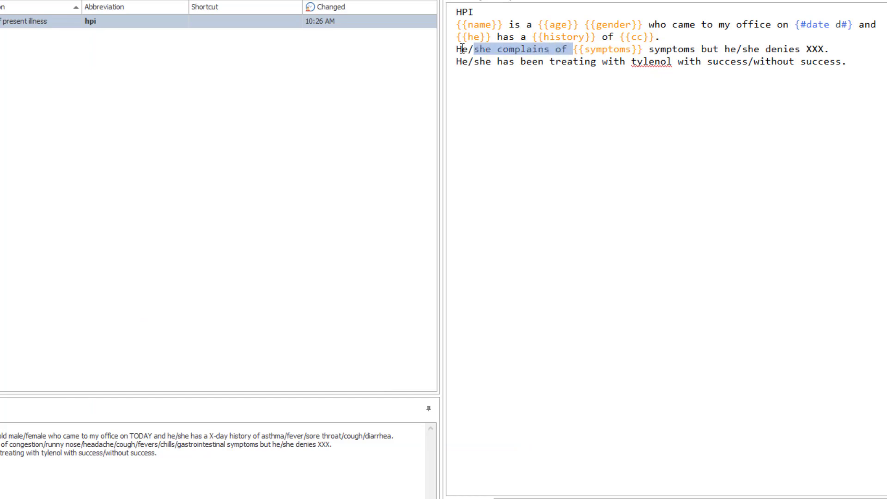
pyautogui.press('BackSpace')
pyautogui.moveTo(709, 49); pyautogui.dragTo(527, 49)
pyautogui.press('BackSpace')
# Wrap the tylenol treatment sentence in an optional section labelled treating.
pyautogui.moveTo(847, 62); pyautogui.dragTo(458, 64)
pyautogui.rightClick(483, 65)
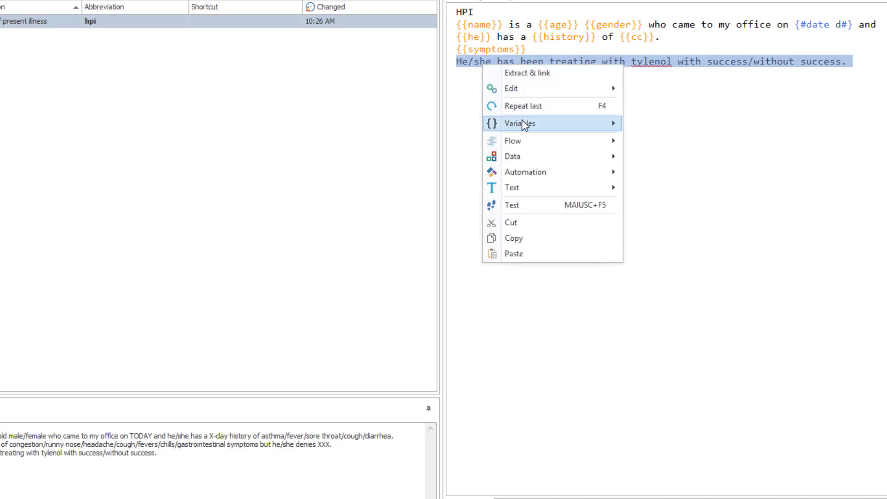
pyautogui.moveTo(523, 146)
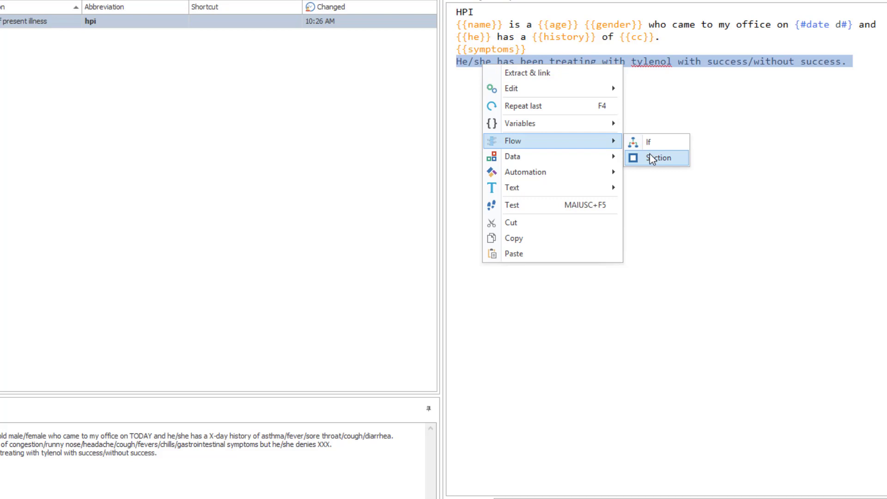
pyautogui.click(651, 158)
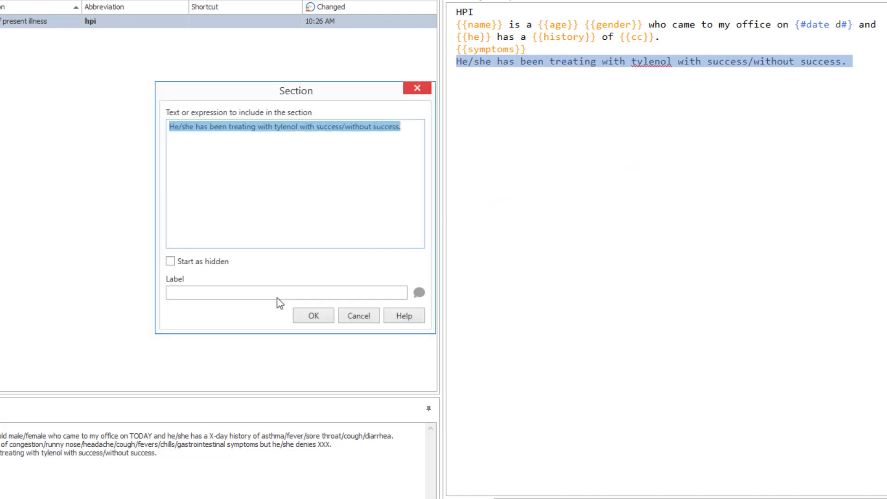
pyautogui.click(274, 295)
pyautogui.write('treating')
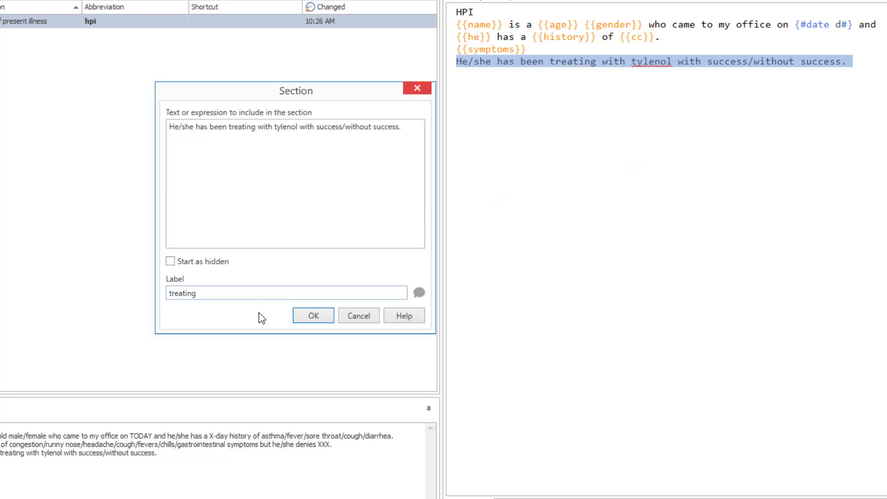
pyautogui.click(313, 316)
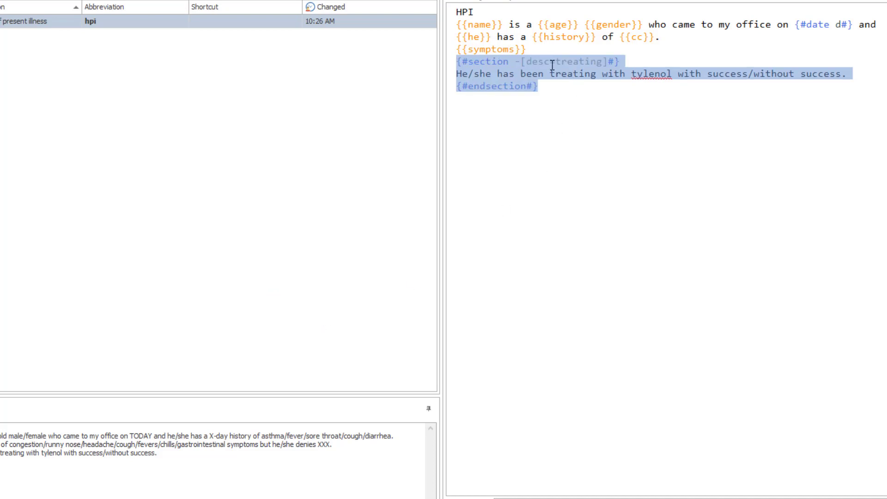
pyautogui.click(487, 74)
# Replace He/she in the tylenol sentence with the he variable in Title case, {{he t}}.
pyautogui.doubleClick(492, 76)
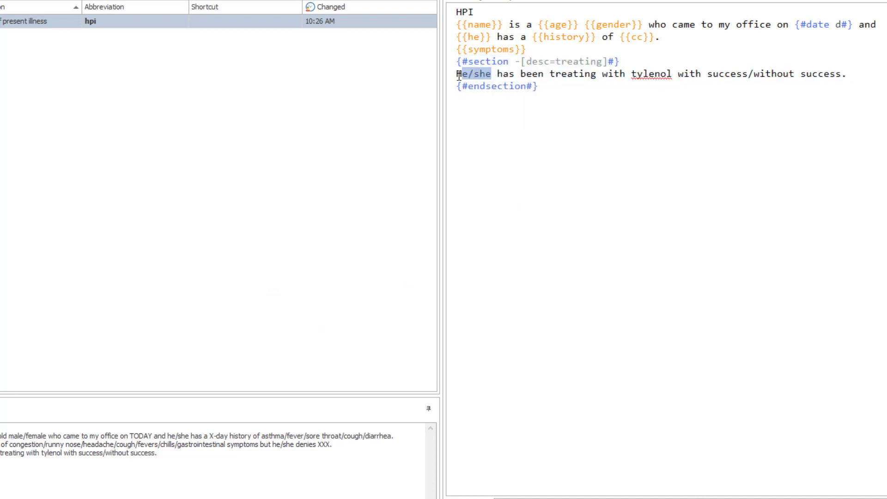
pyautogui.rightClick(475, 72)
pyautogui.moveTo(594, 133)
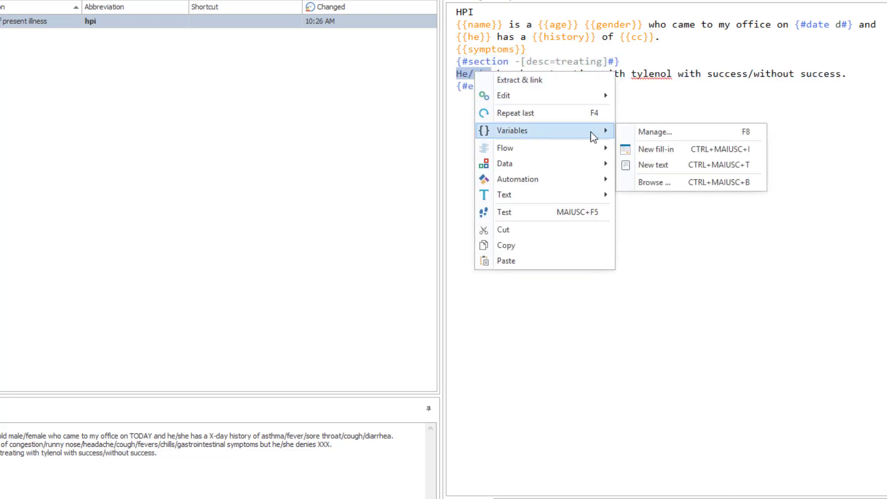
pyautogui.click(621, 181)
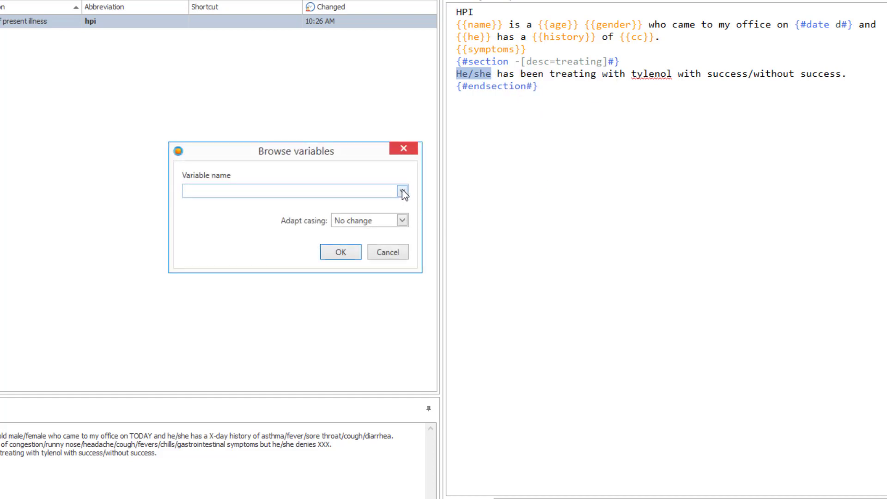
pyautogui.click(402, 190)
pyautogui.click(262, 257)
pyautogui.click(402, 220)
pyautogui.click(365, 286)
pyautogui.click(344, 255)
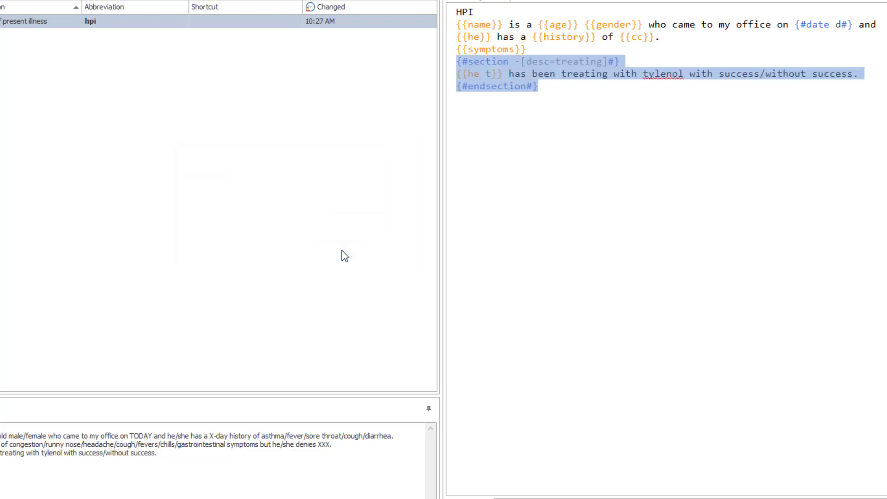
pyautogui.click(563, 75)
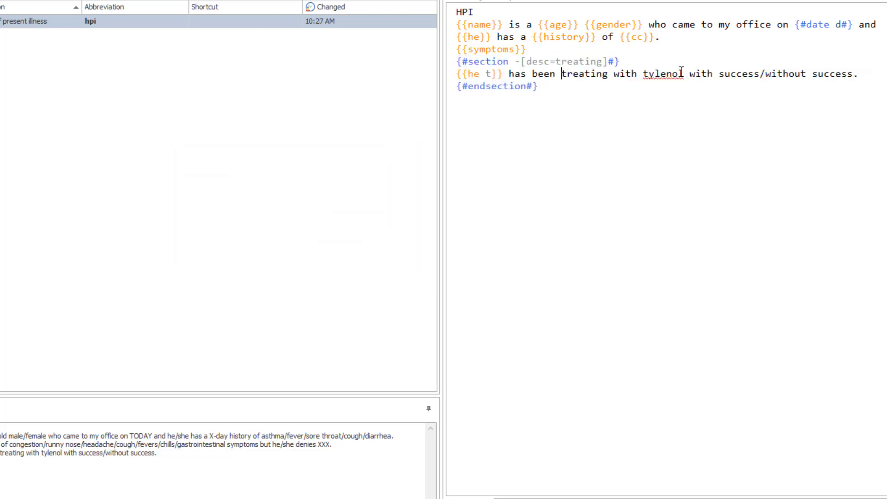
pyautogui.moveTo(719, 73); pyautogui.dragTo(853, 79)
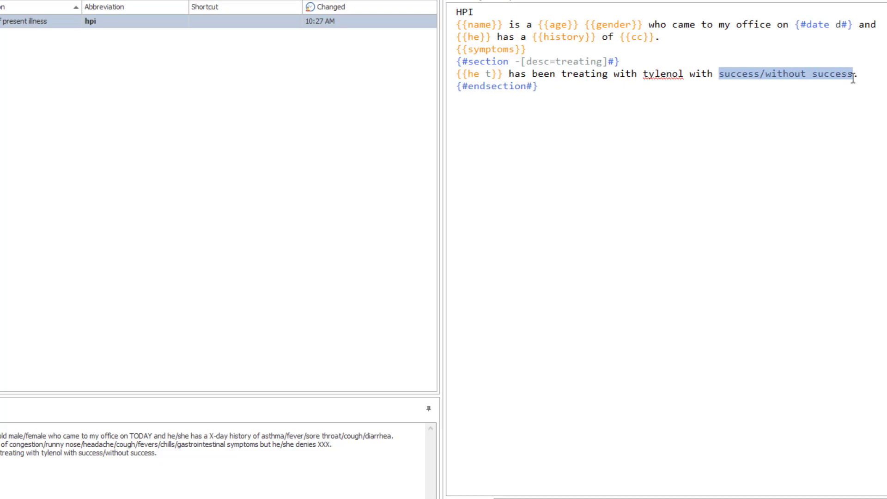
# Create a list variable named success from the selection, labelled Successful?
pyautogui.rightClick(793, 78)
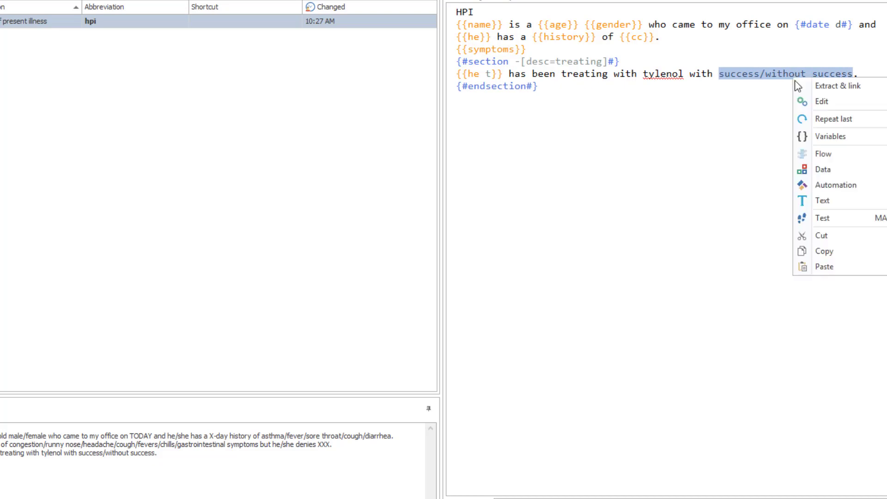
pyautogui.click(830, 136)
pyautogui.write('su')
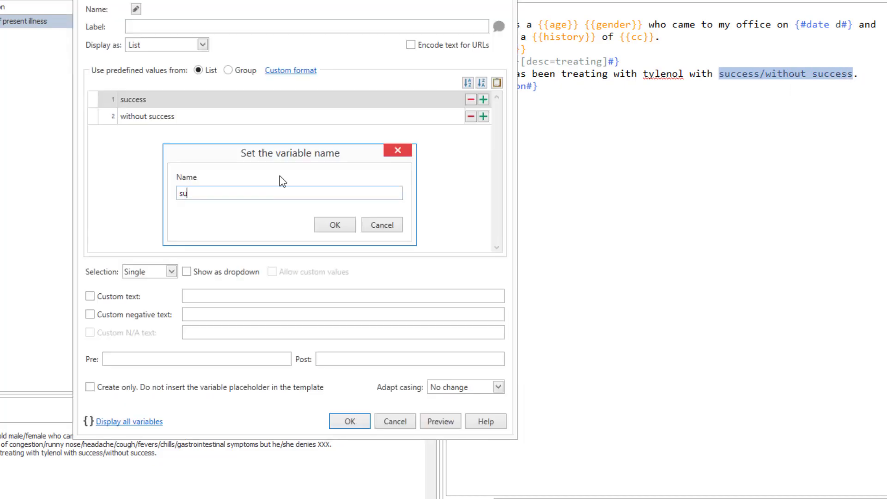
pyautogui.write('ccess')
pyautogui.press('Return')
pyautogui.click(151, 27)
pyautogui.write('S')
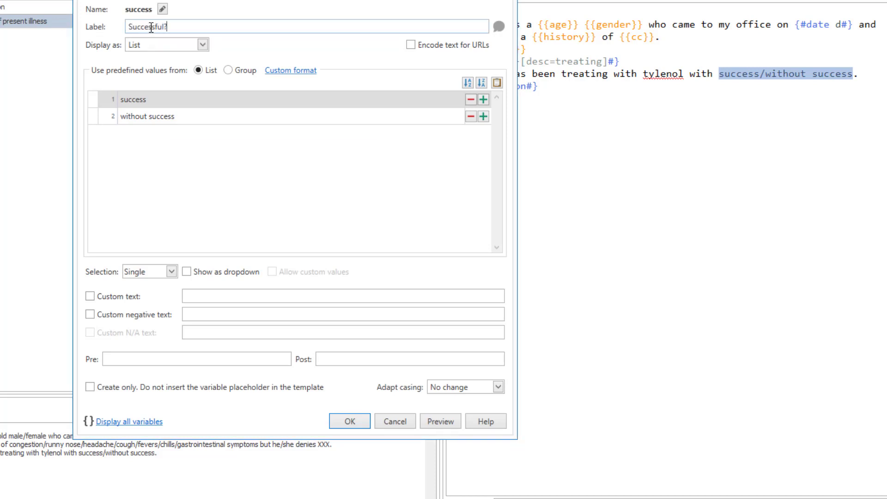
# Prefix the values as *[yes]success (default) and [no]without success.
pyautogui.click(147, 100)
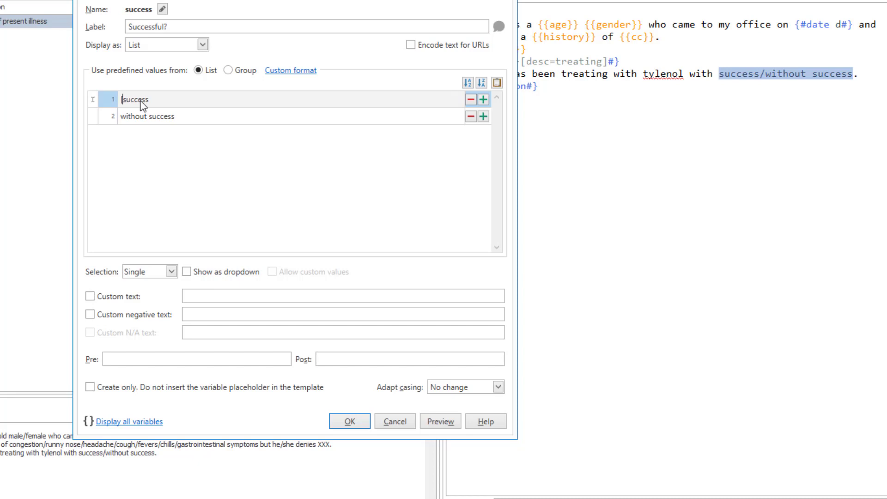
pyautogui.write('yes]')
pyautogui.click(168, 118)
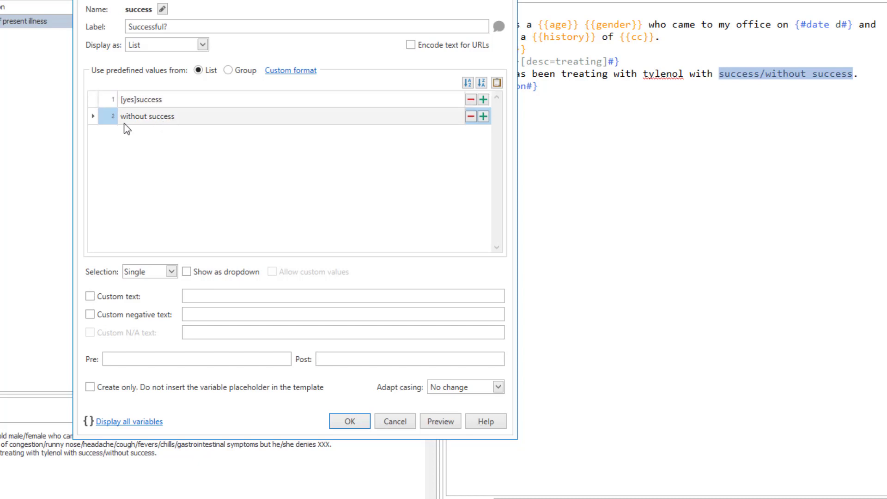
pyautogui.click(122, 118)
pyautogui.click(127, 117)
pyautogui.write('[no]')
pyautogui.click(128, 101)
pyautogui.click(127, 101)
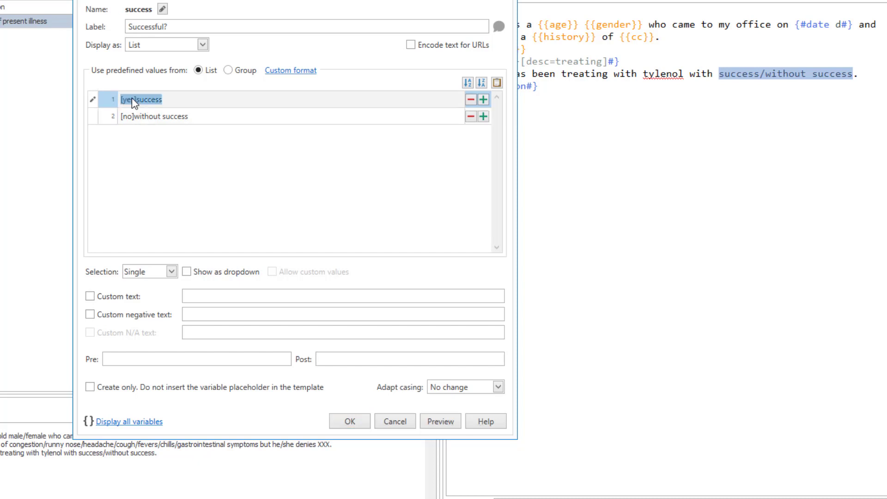
pyautogui.click(138, 102)
pyautogui.write('*')
# Preview the success variable with no chosen, then insert {{success}} into the sentence.
pyautogui.click(440, 422)
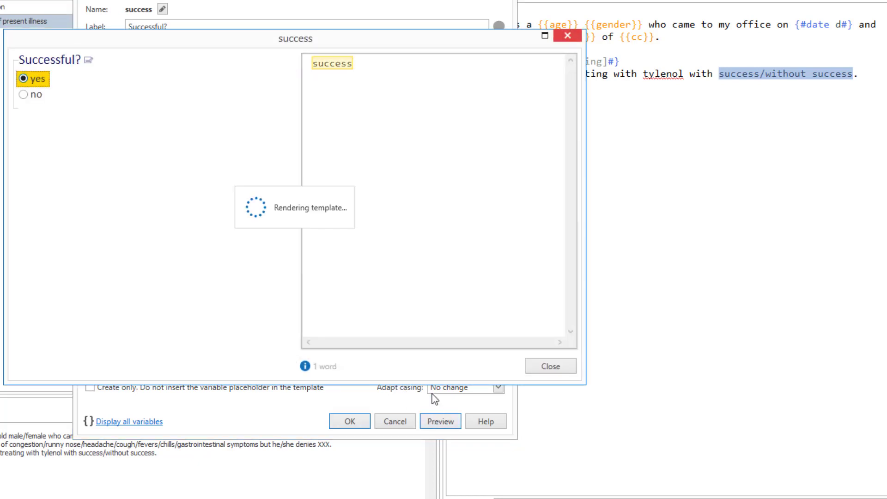
pyautogui.click(37, 95)
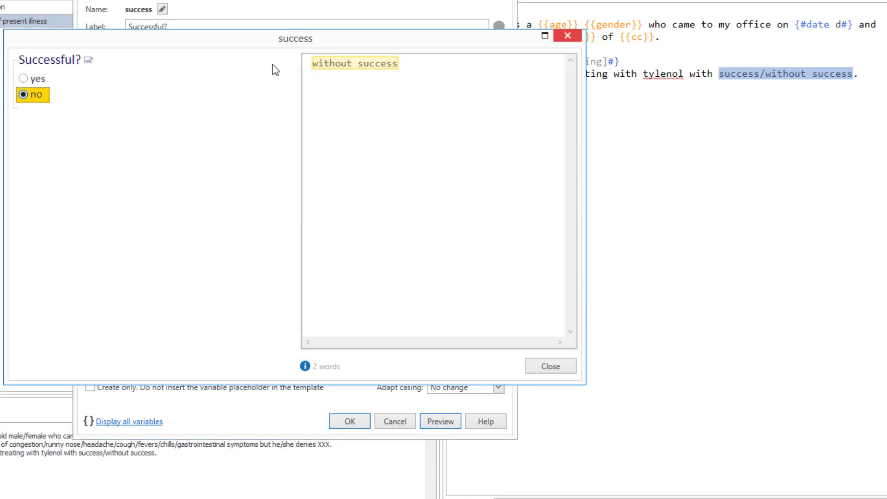
pyautogui.click(567, 37)
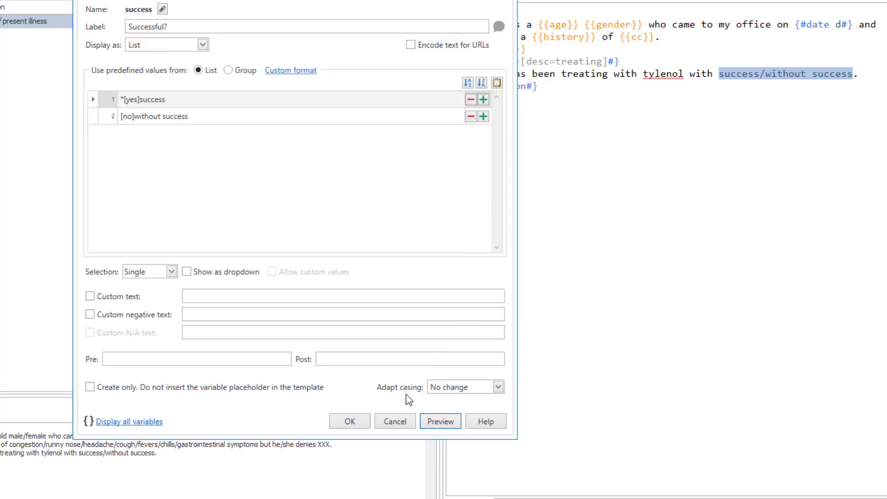
pyautogui.click(350, 421)
pyautogui.doubleClick(703, 72)
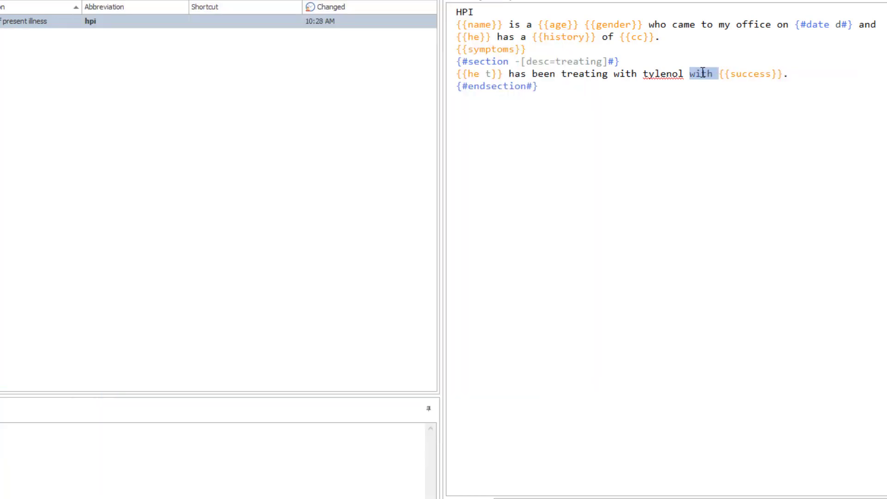
# Delete 'with' before {{success}}, expand hpi in the test pad, and type the patient's first name.
pyautogui.press('Delete')
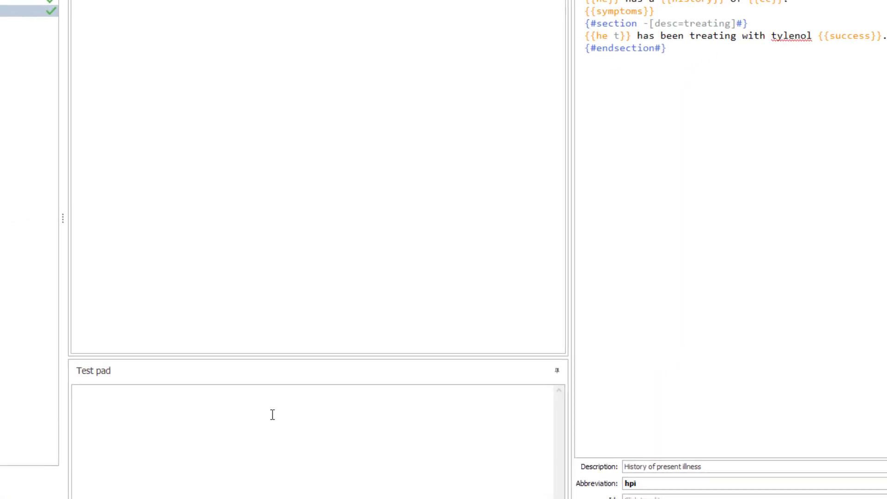
pyautogui.click(138, 446)
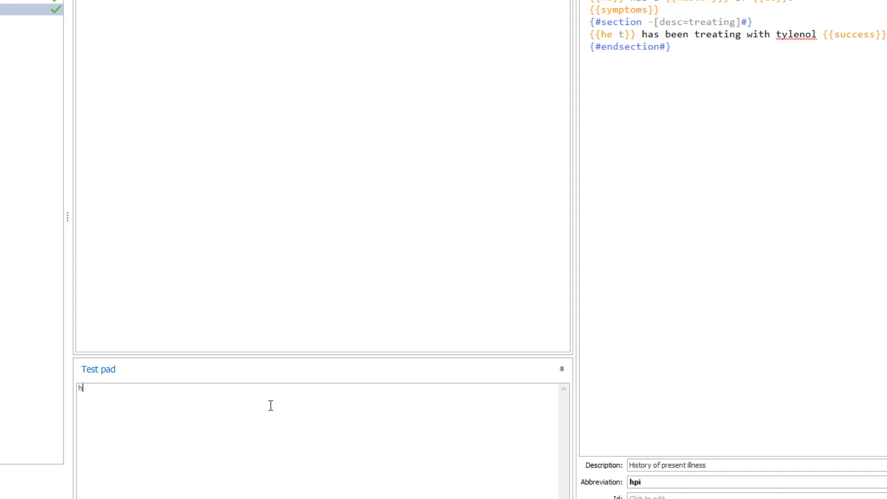
pyautogui.write('hpi')
pyautogui.press('shift')
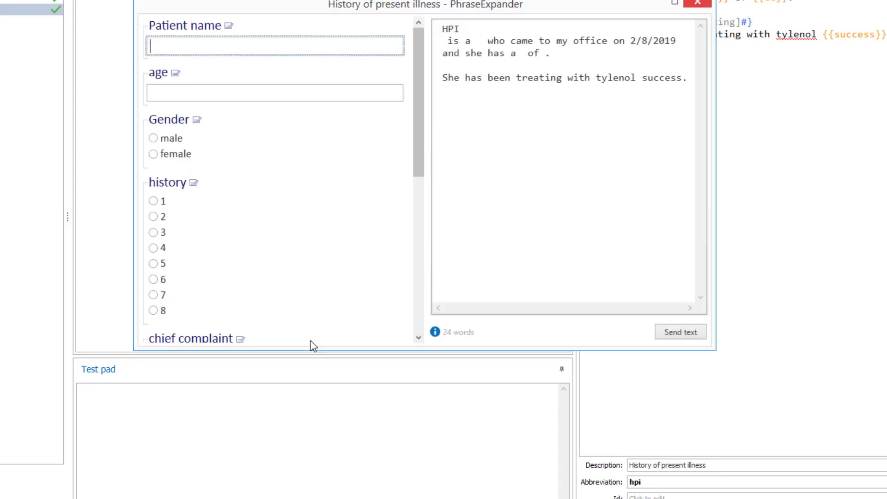
pyautogui.write('John')
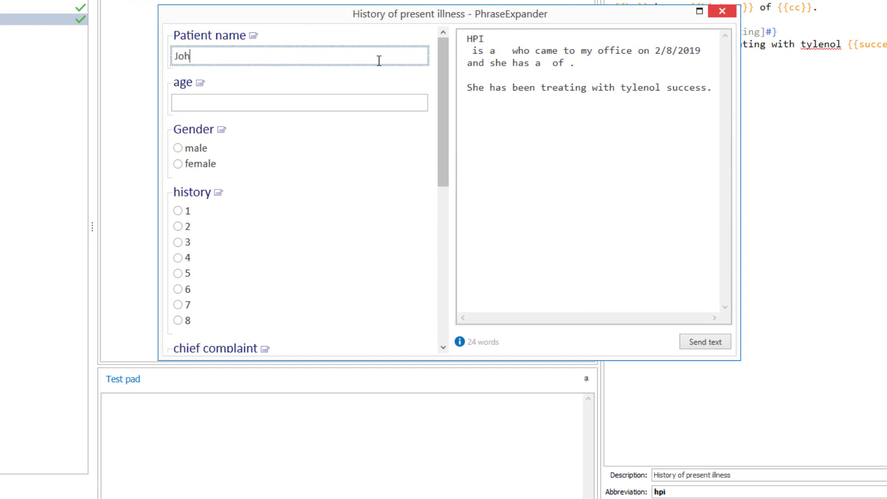